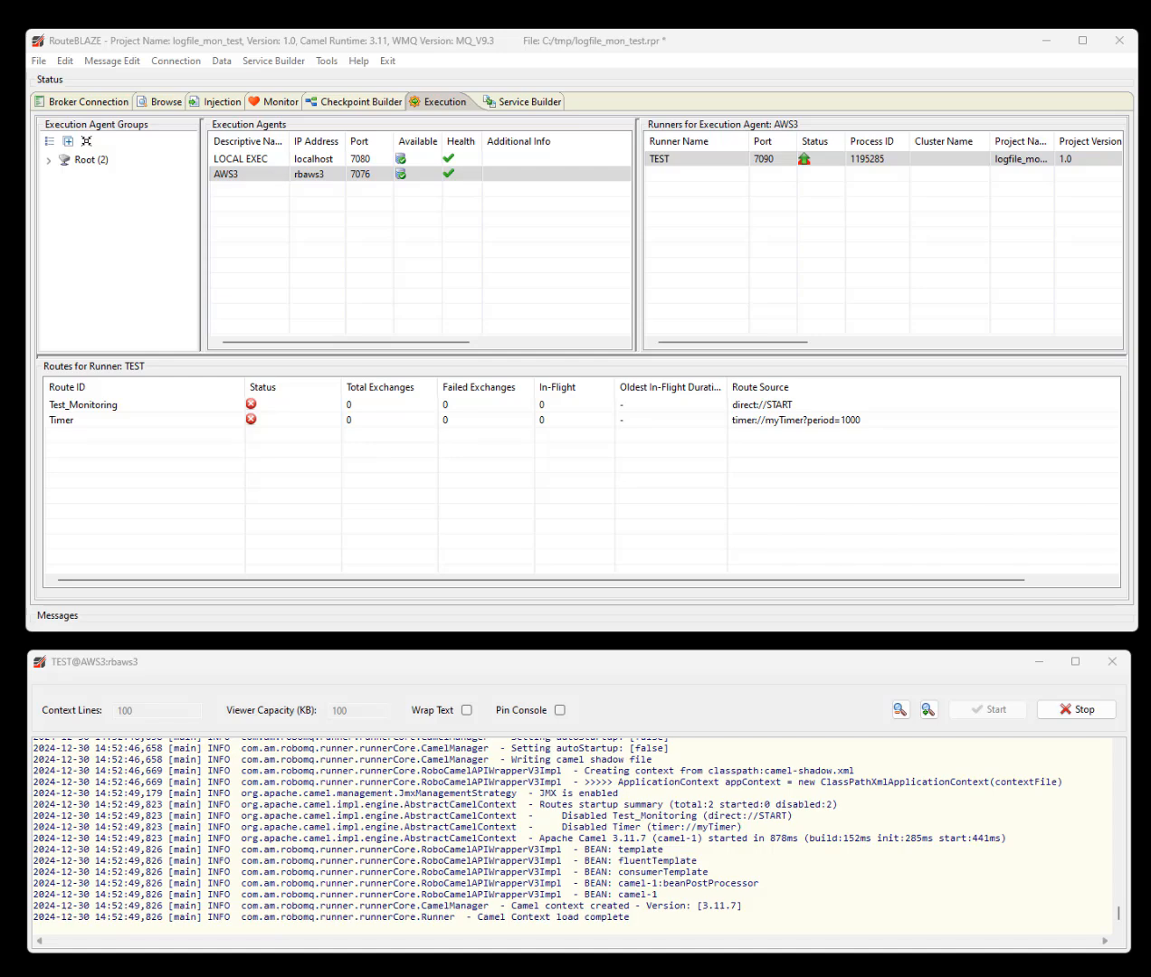
Step: Check the runner monitors listed for the RBAWS3 monitor agent
{"action": "left_click", "coordinate": [272, 102]}
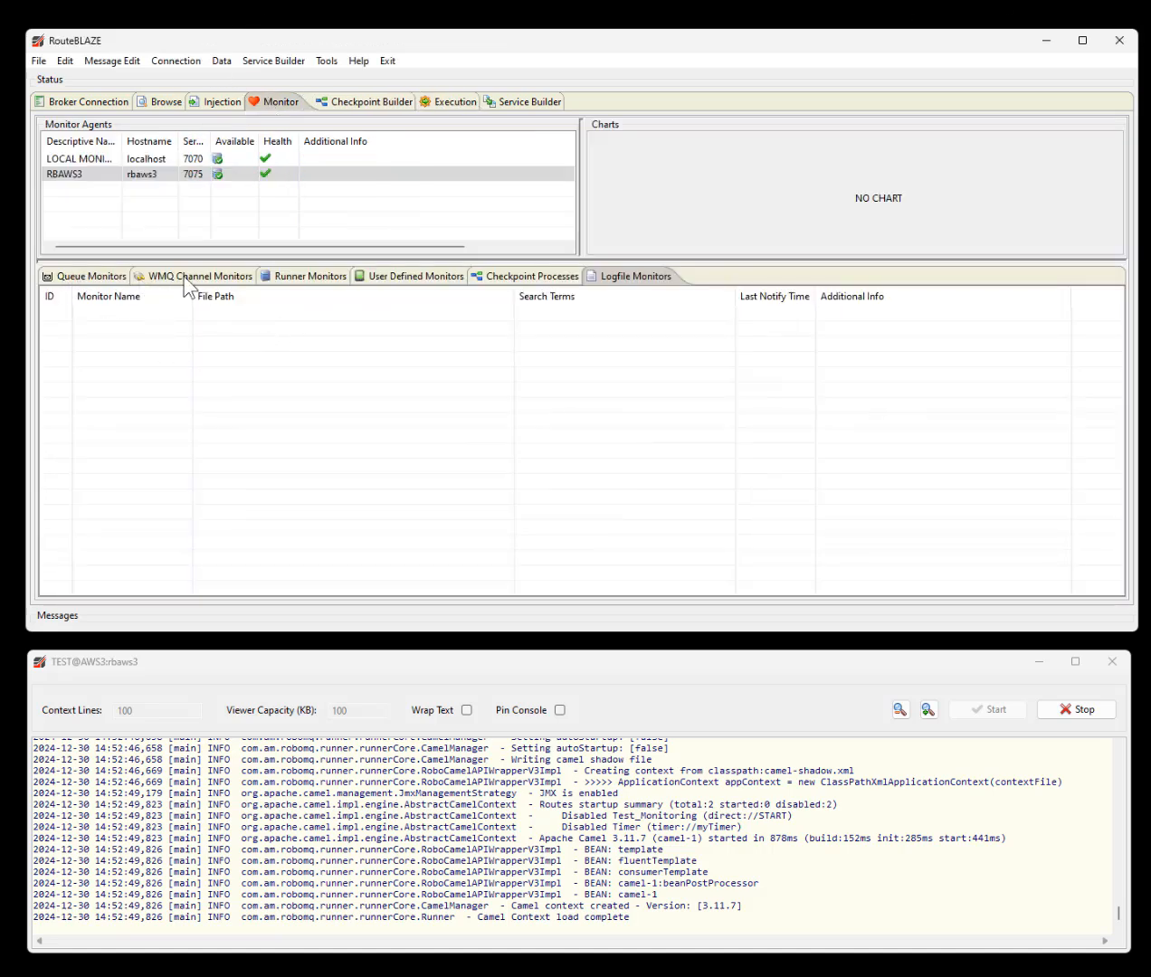
{"action": "left_click", "coordinate": [326, 278]}
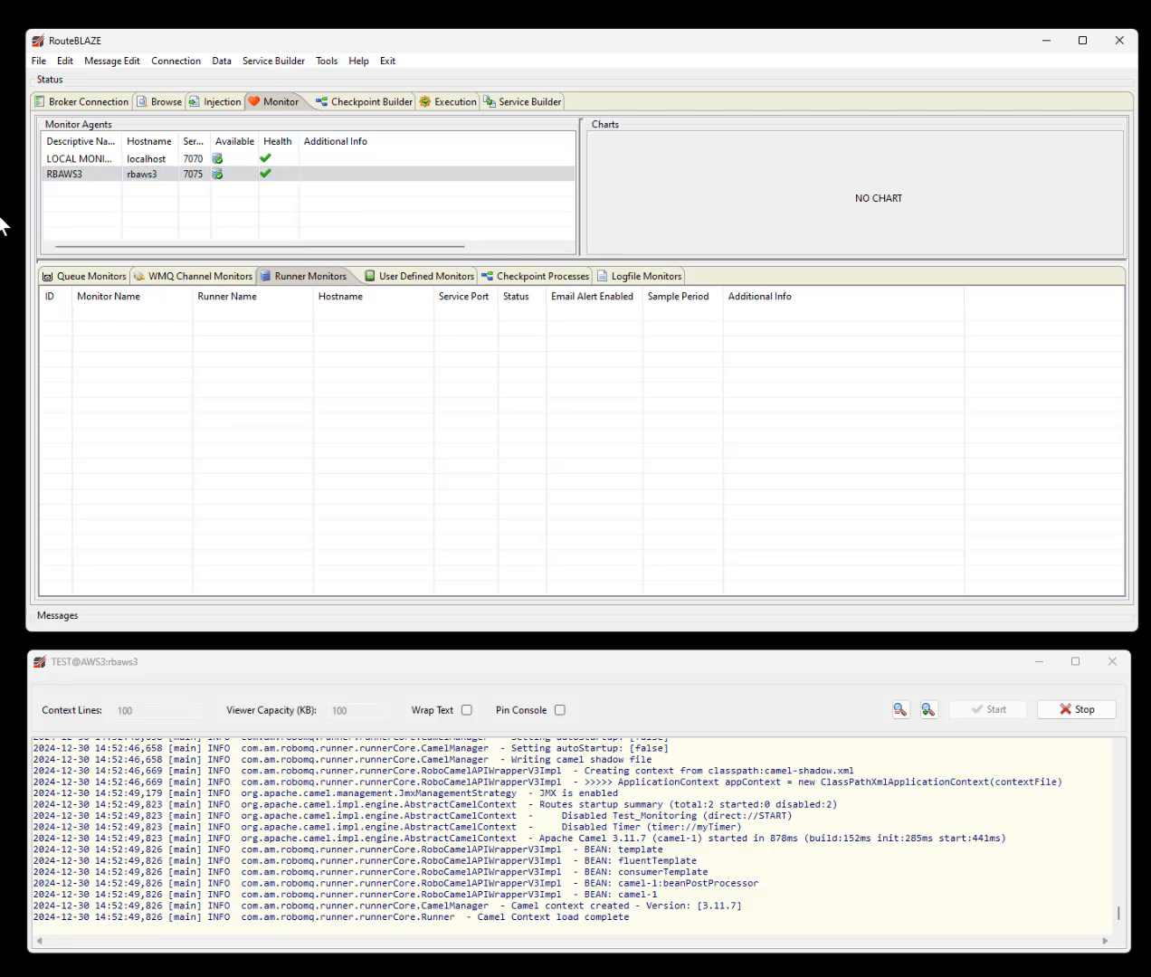
{"action": "left_click", "coordinate": [72, 177]}
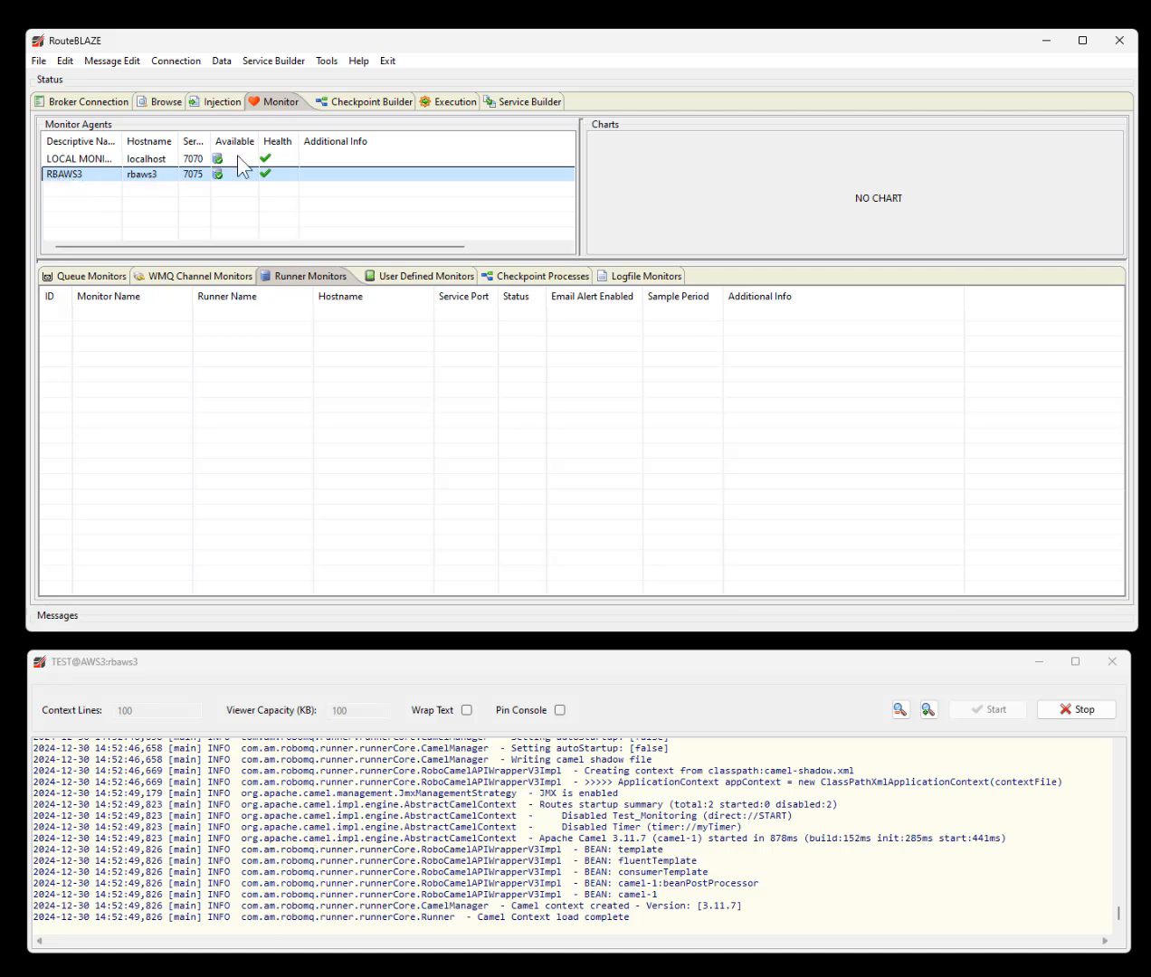
Step: Examine the Timer and Test_Monitoring routes in the Camel XML, including the /tmp/bad_permissions file endpoint
{"action": "left_click", "coordinate": [446, 101]}
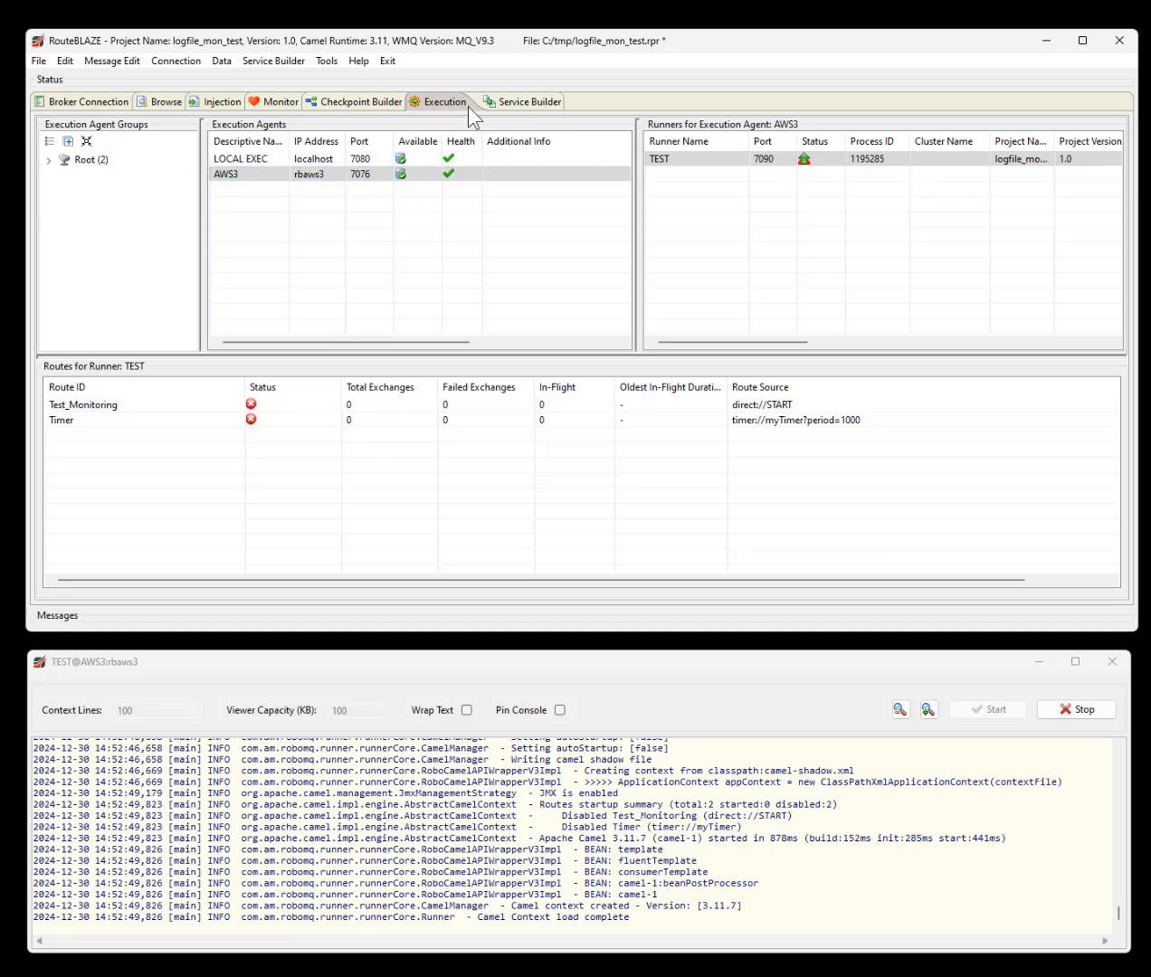
{"action": "left_click", "coordinate": [530, 102]}
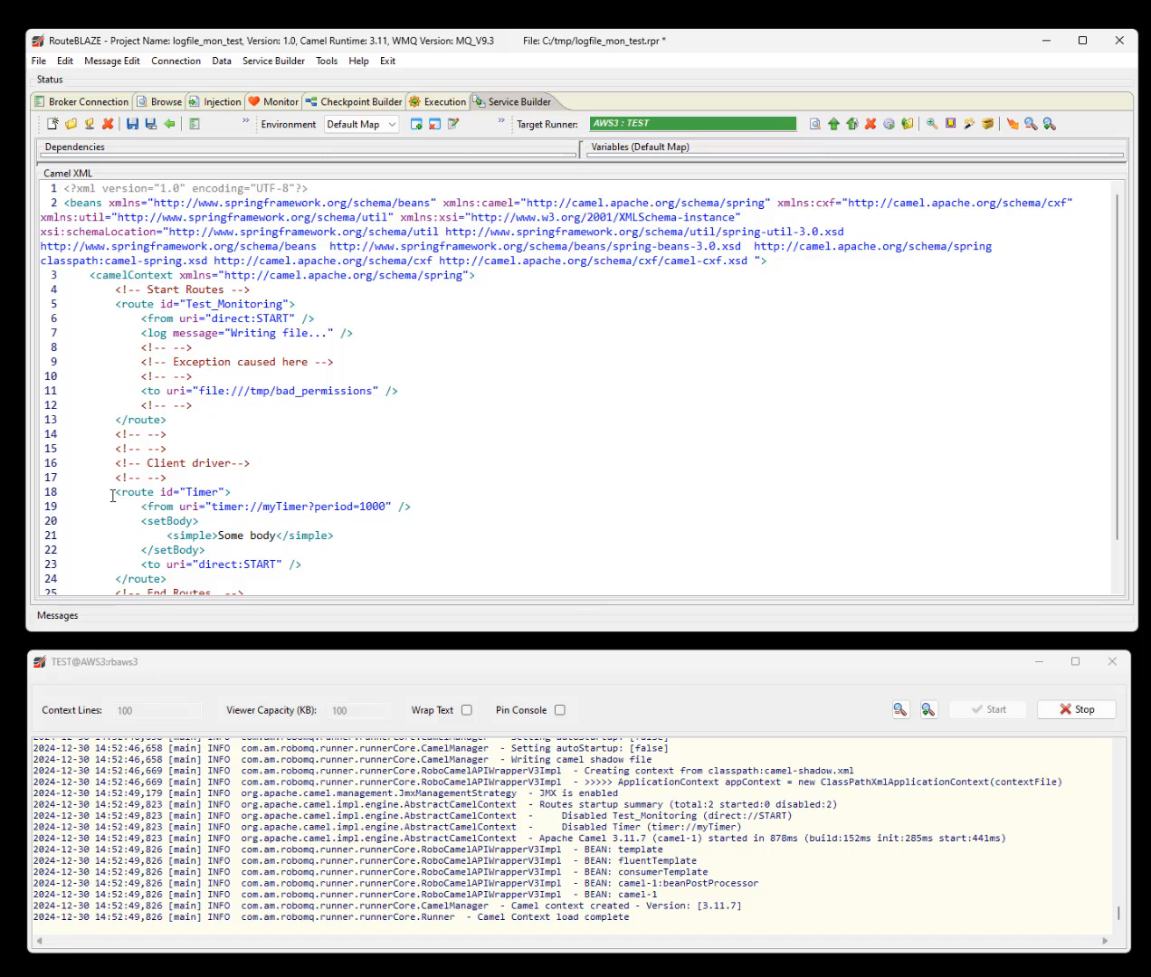
{"action": "left_click_drag", "start_coordinate": [110, 492], "coordinate": [169, 495]}
{"action": "left_click", "coordinate": [255, 504]}
{"action": "left_click_drag", "start_coordinate": [151, 306], "coordinate": [363, 299]}
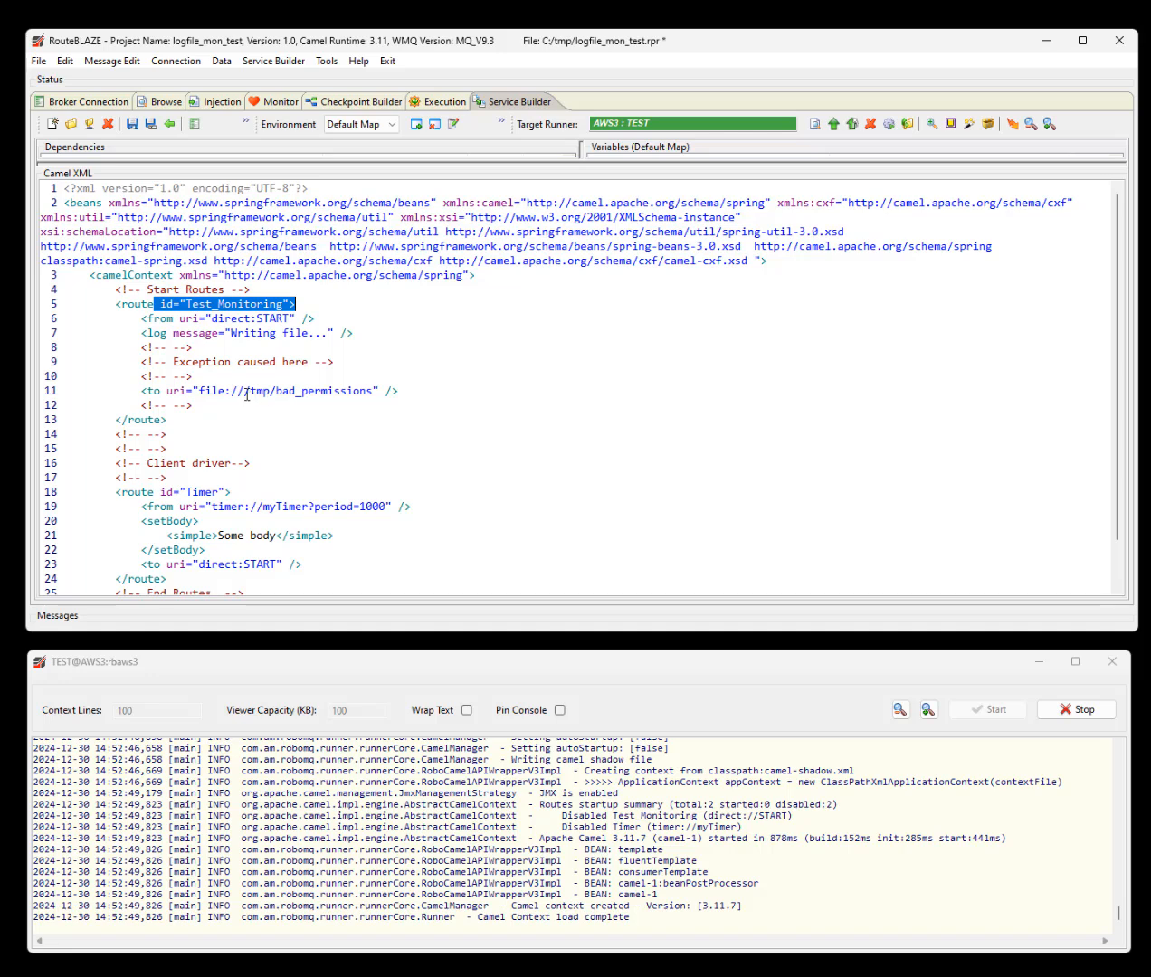
{"action": "left_click_drag", "start_coordinate": [243, 391], "coordinate": [371, 390]}
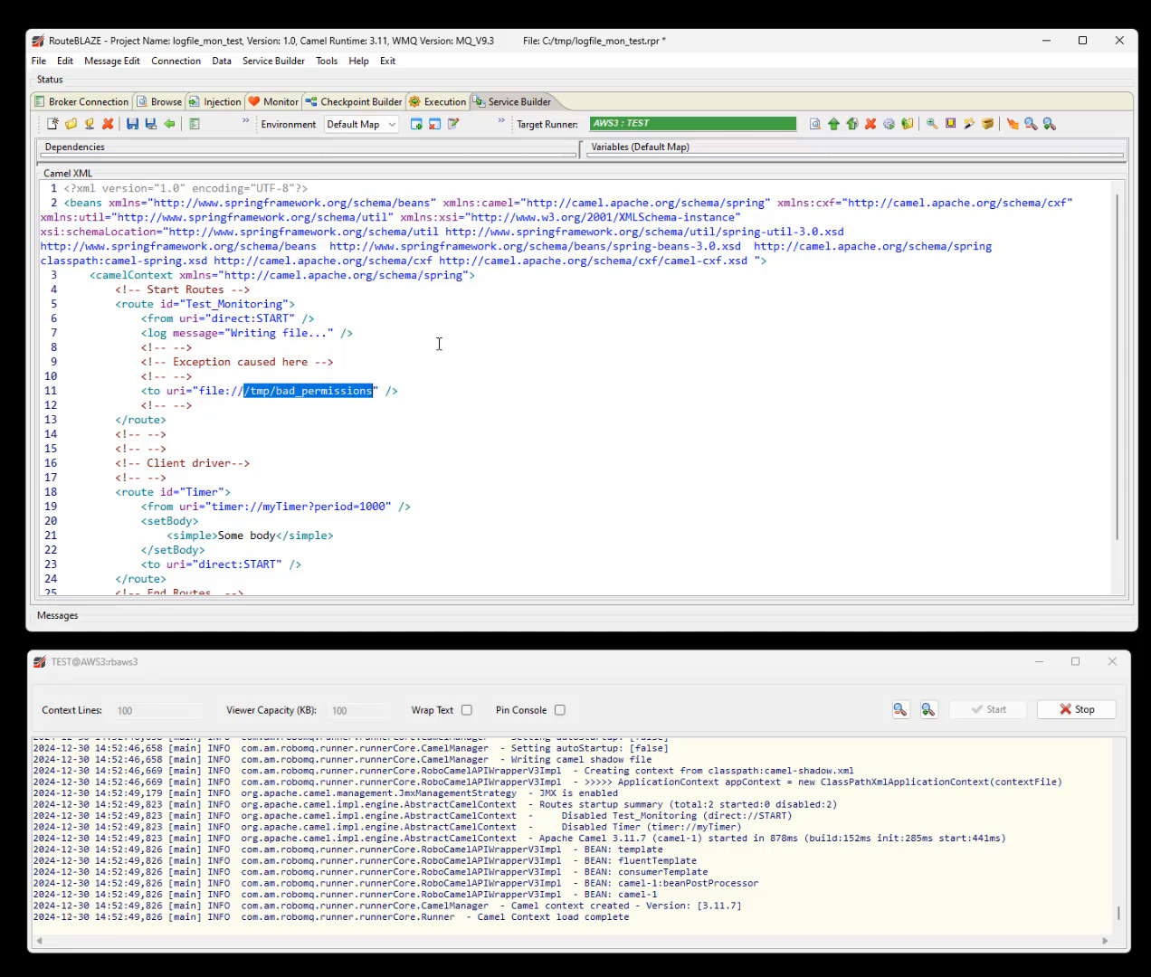
{"action": "left_click", "coordinate": [321, 390]}
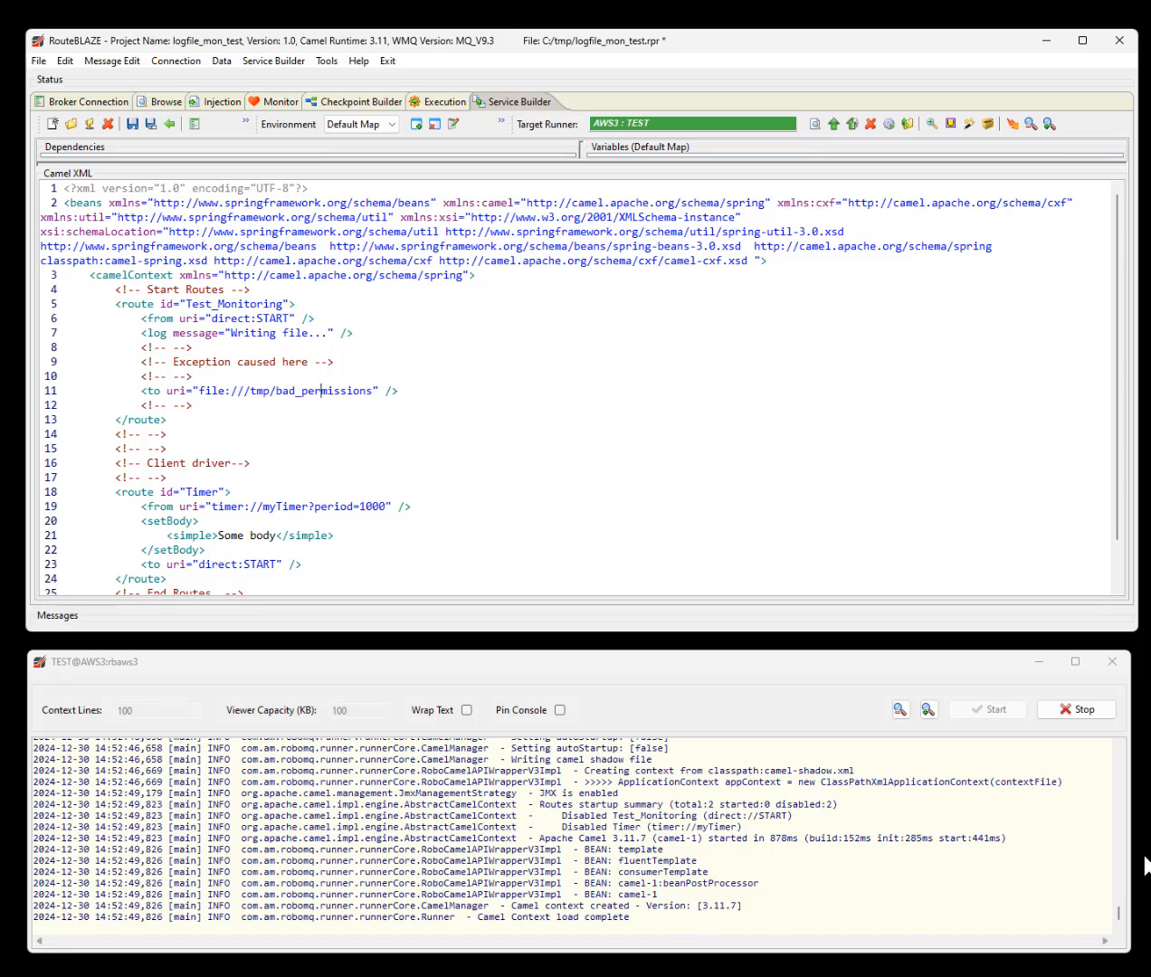
Step: Start all routes of the TEST runner on the AWS3 execution agent
{"action": "left_click", "coordinate": [508, 803]}
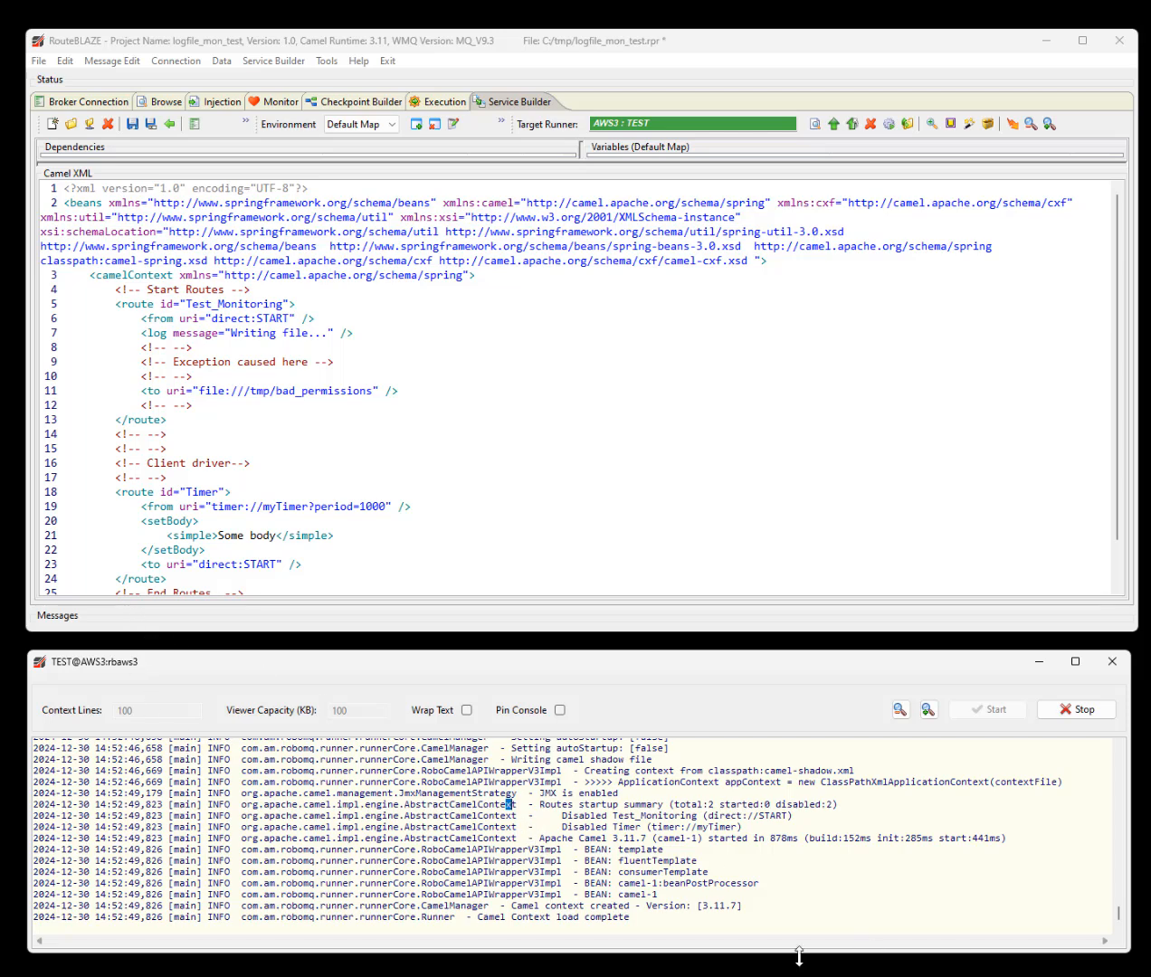
{"action": "left_click", "coordinate": [918, 863]}
{"action": "left_click", "coordinate": [431, 102]}
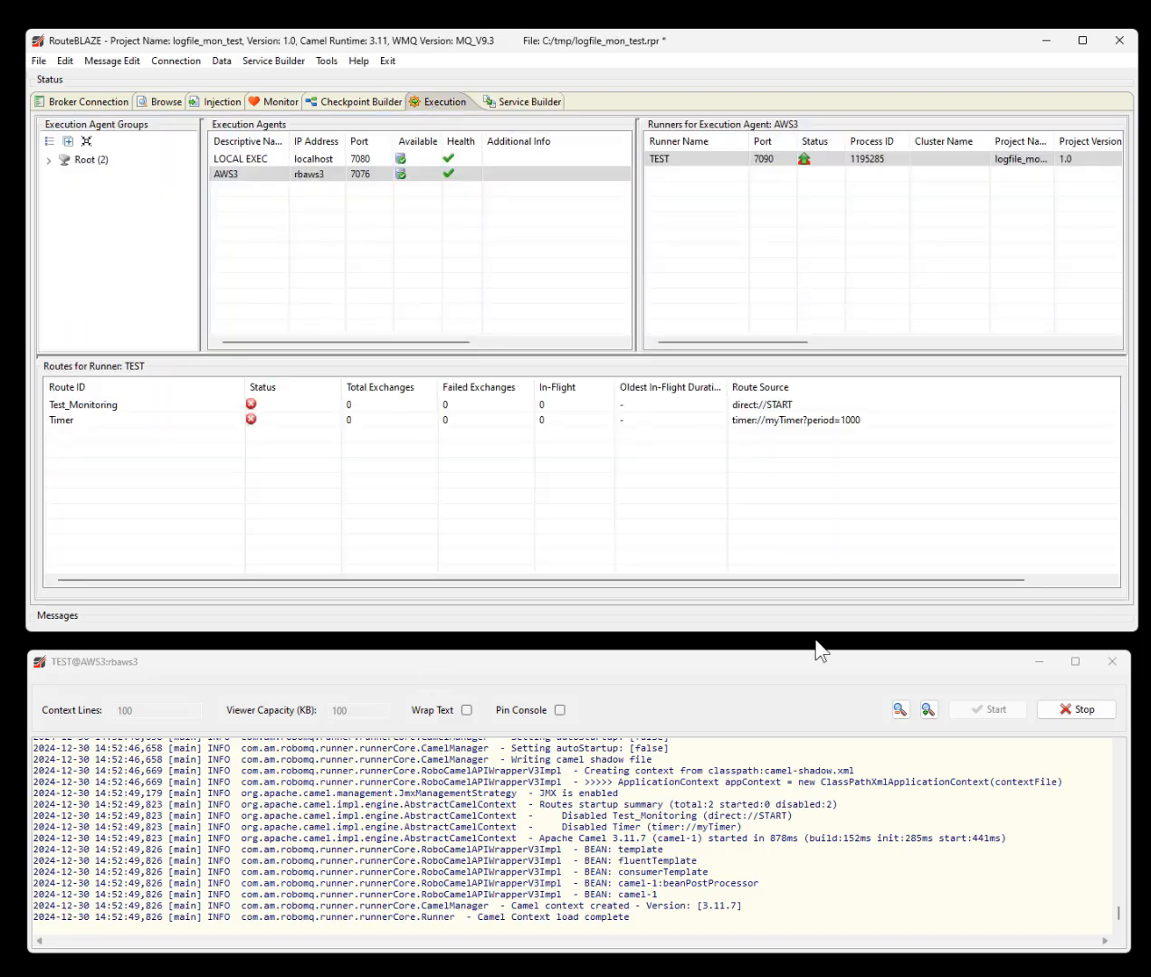
{"action": "right_click", "coordinate": [717, 158]}
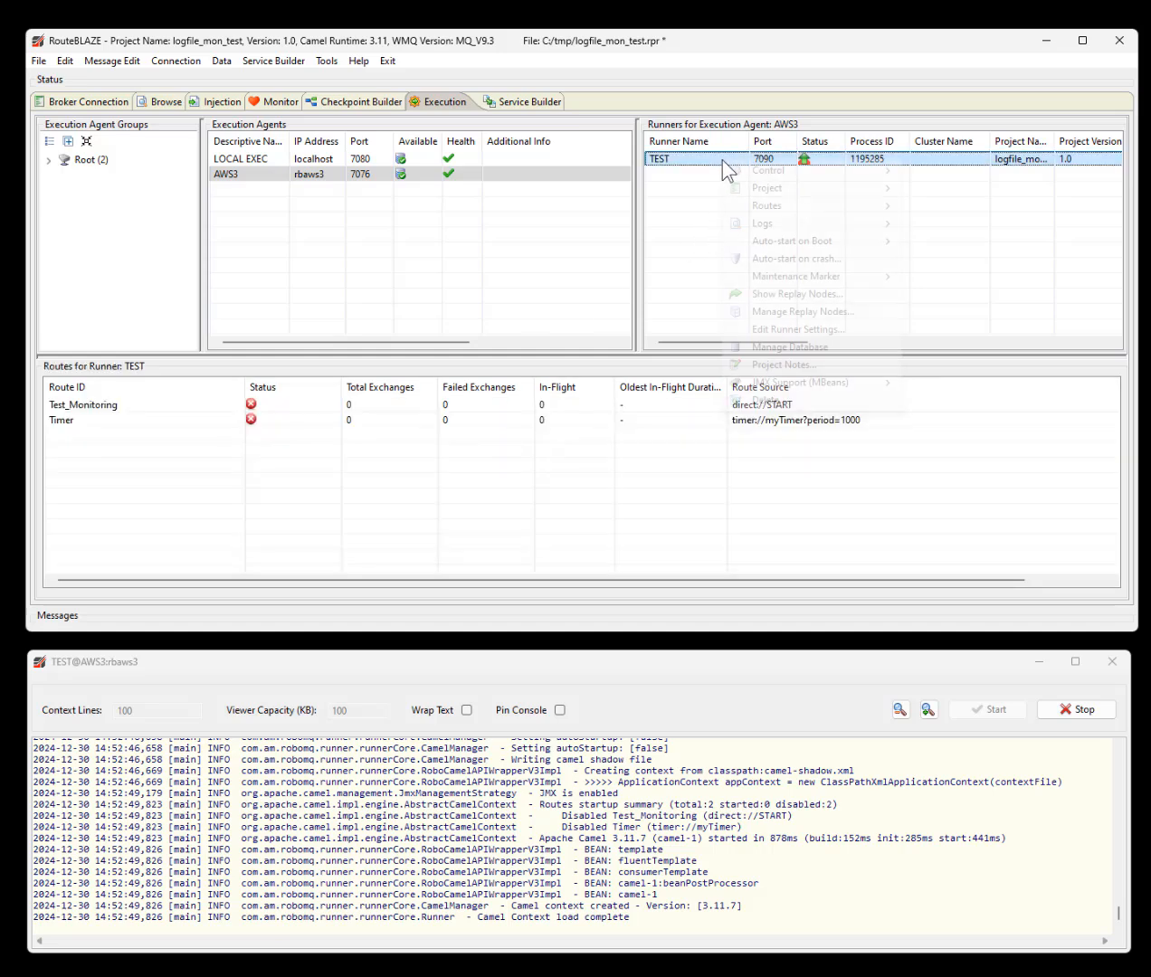
{"action": "mouse_move", "coordinate": [808, 206]}
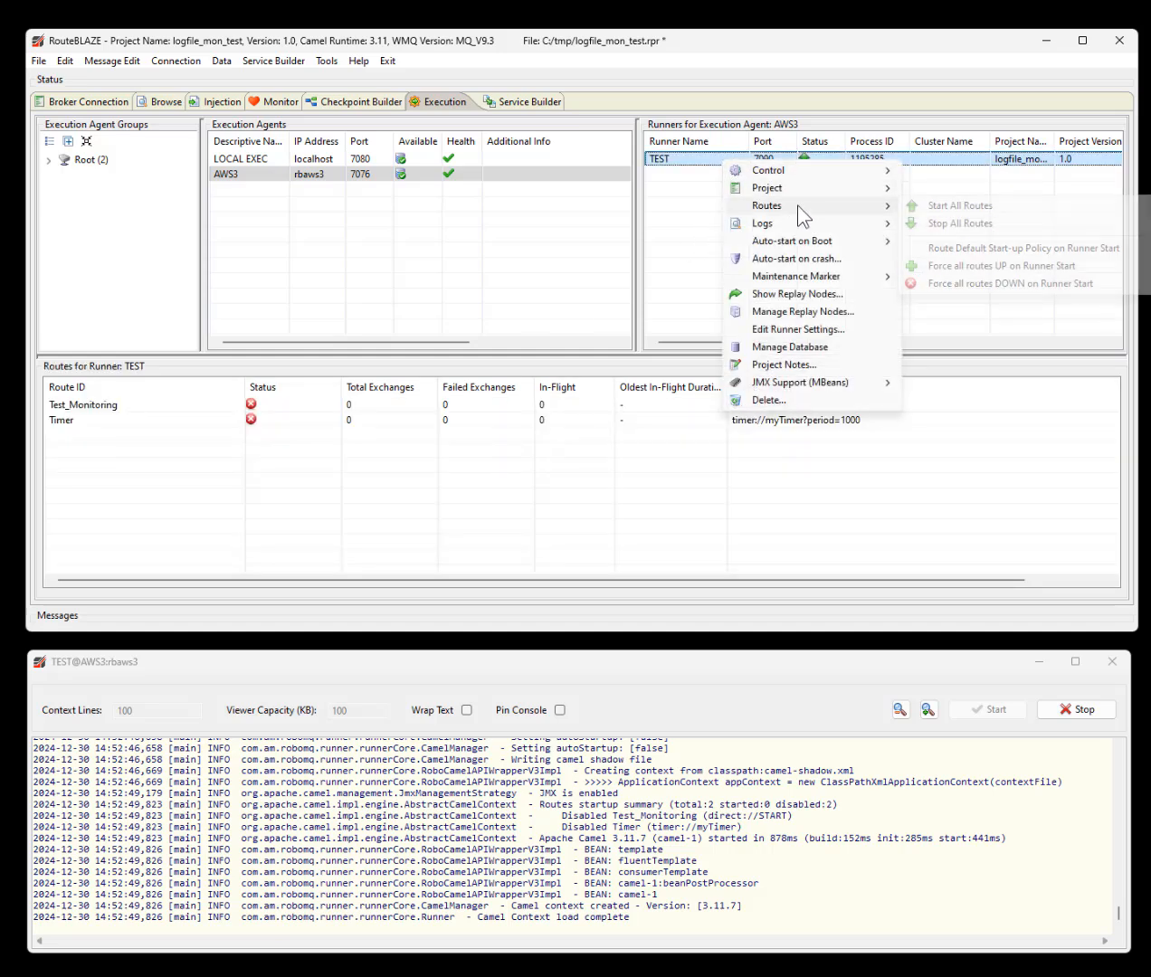
{"action": "left_click", "coordinate": [974, 206]}
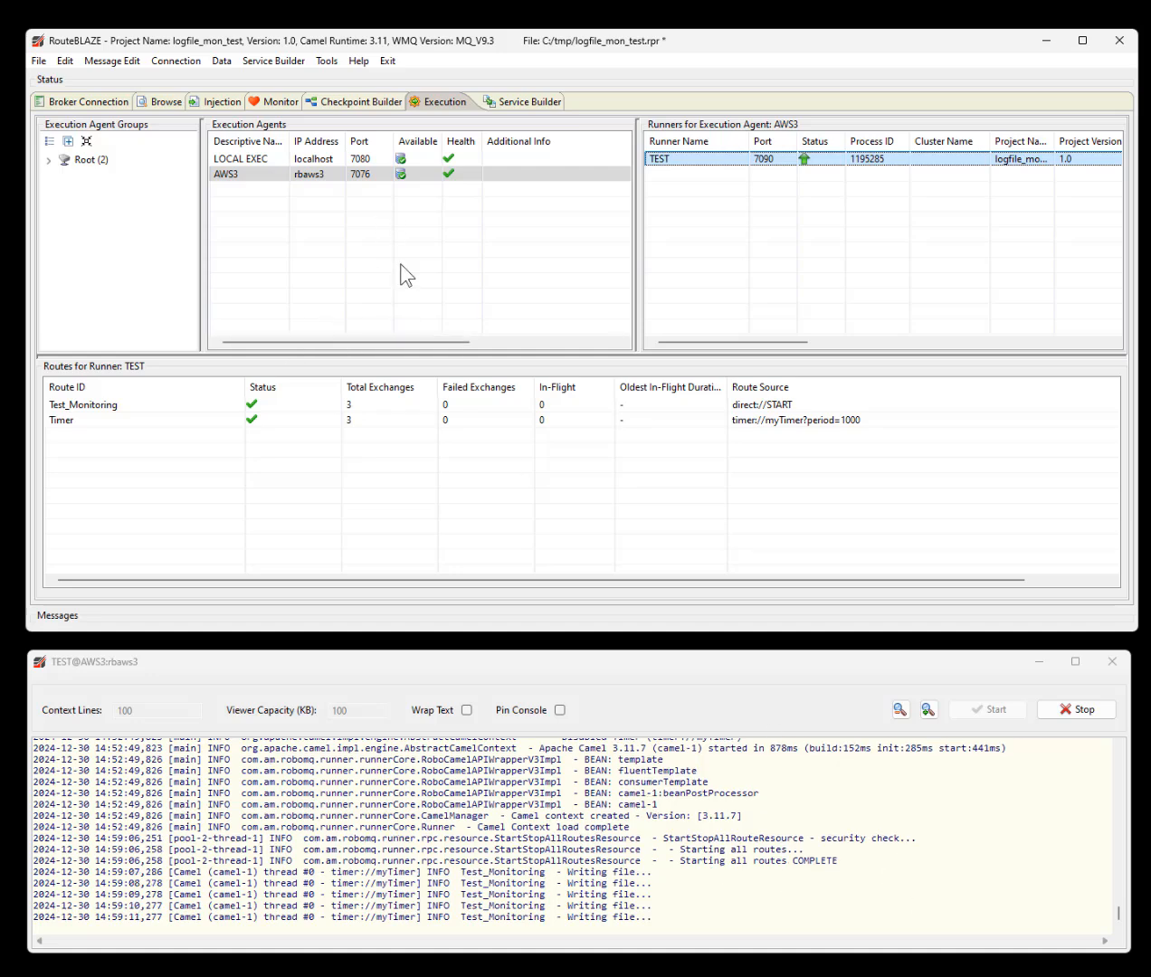
Step: Start creating a logfile monitor on the RBAWS3 monitor agent
{"action": "left_click", "coordinate": [282, 101]}
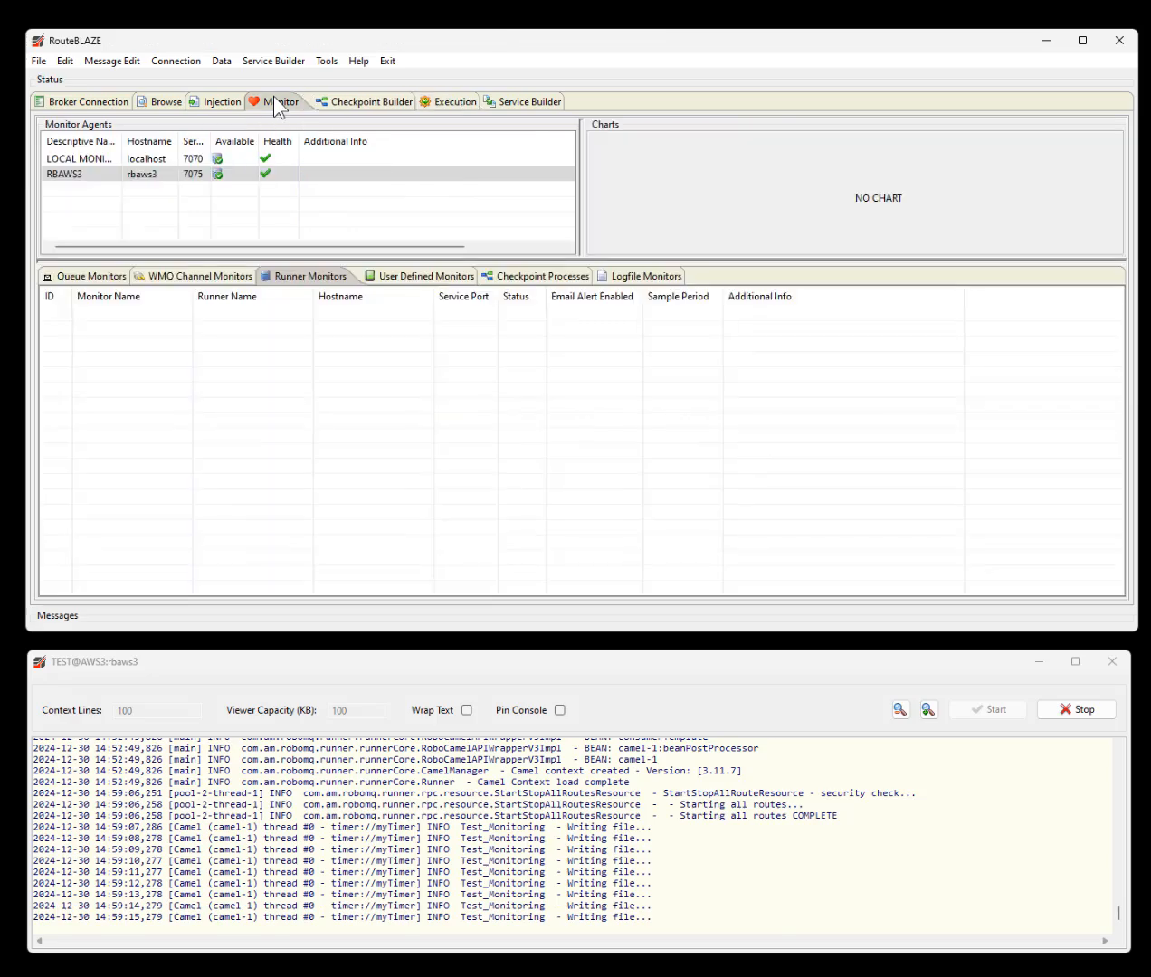
{"action": "left_click", "coordinate": [156, 173]}
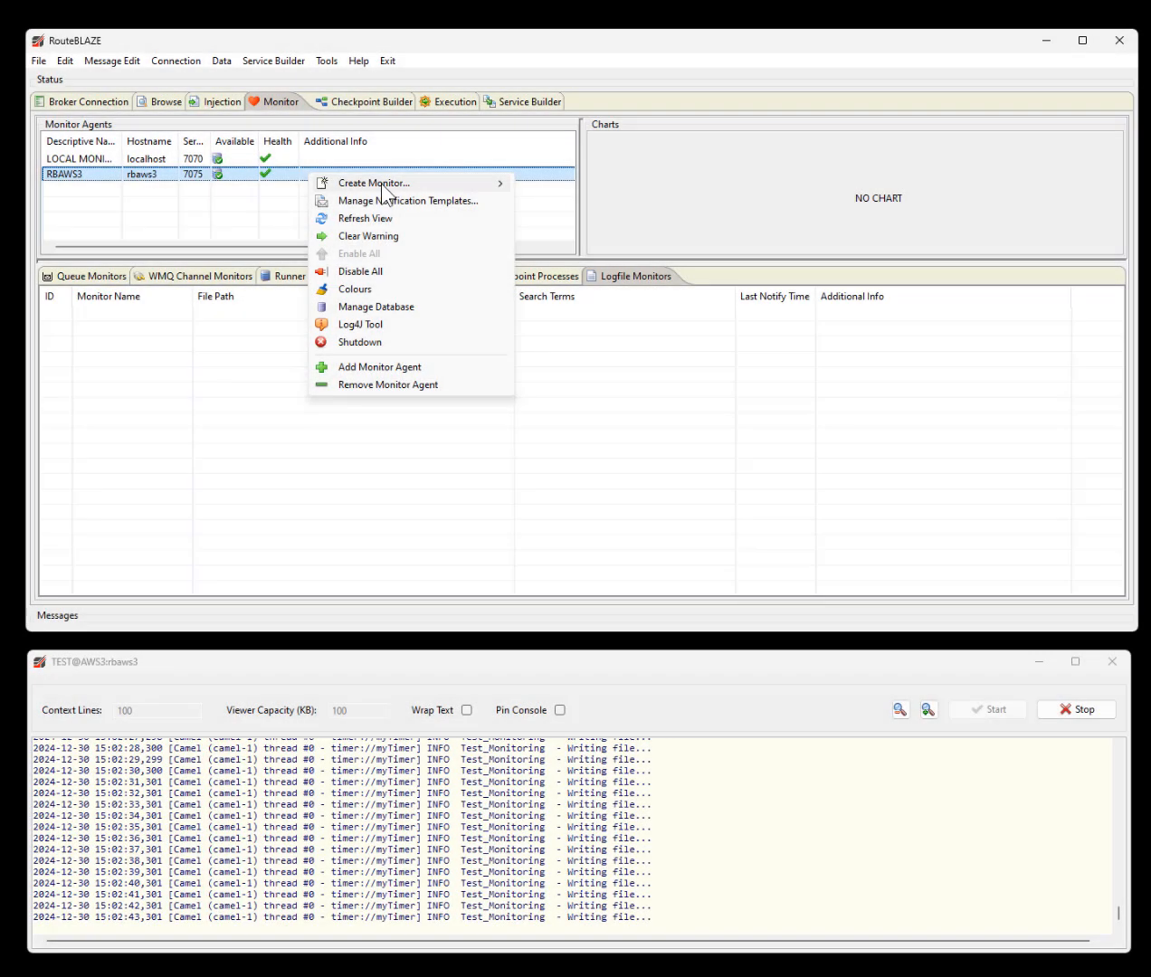
{"action": "mouse_move", "coordinate": [382, 185]}
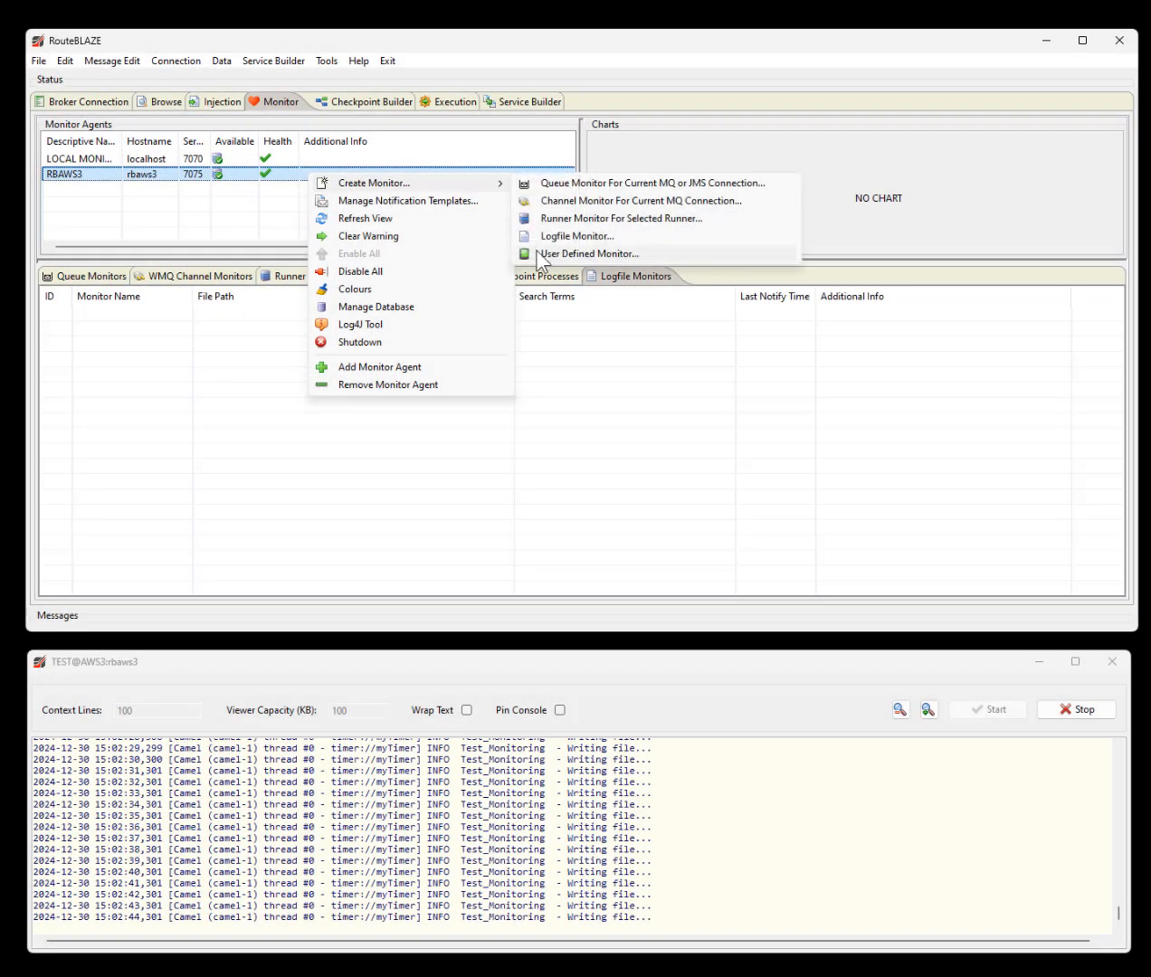
{"action": "left_click", "coordinate": [571, 237]}
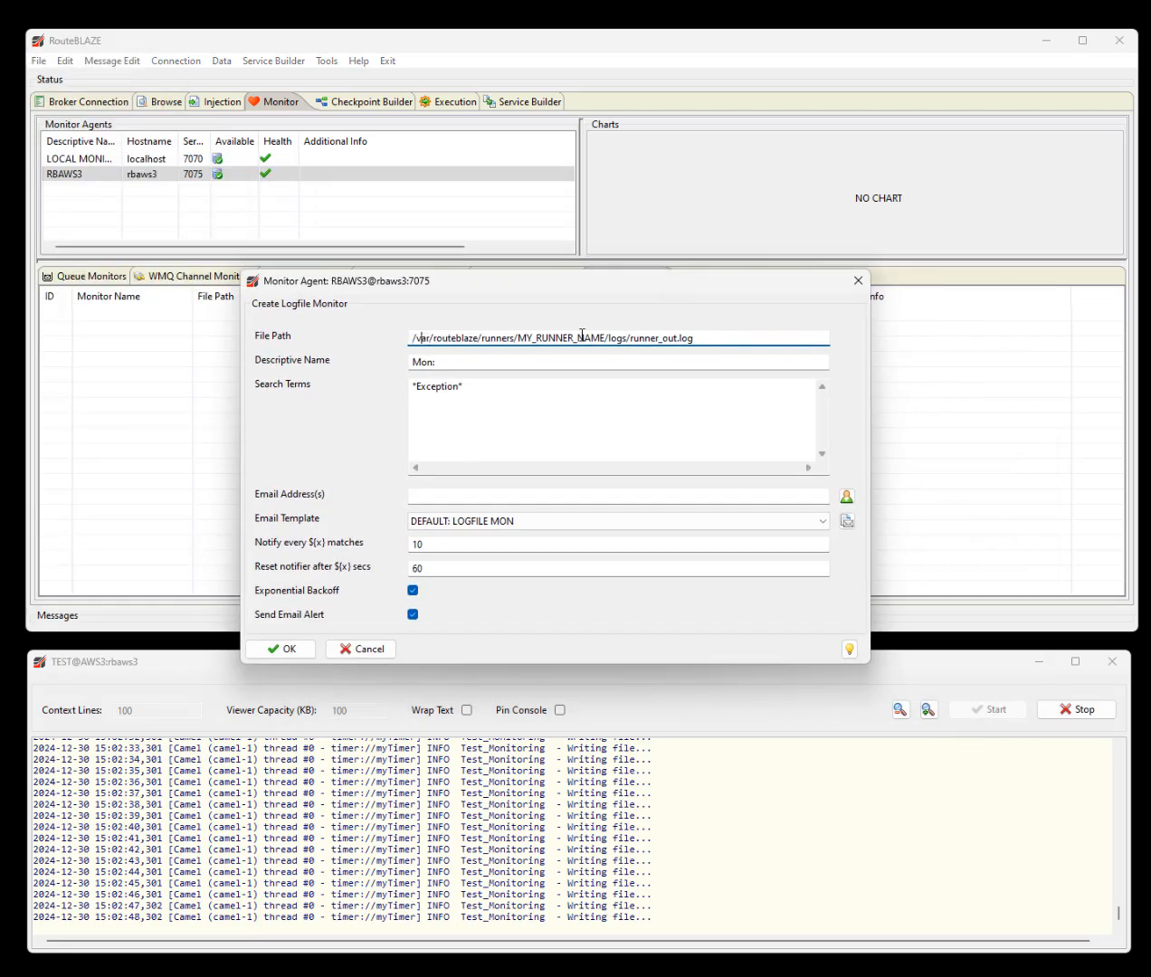
Step: Set the monitor's file path to /var/routeblaze/runners/TEST/logs/runner_out.log
{"action": "left_click", "coordinate": [605, 337]}
{"action": "key", "text": "BackSpace"}
{"action": "key", "text": "BackSpace"}
{"action": "key", "text": "BackSpace"}
{"action": "key", "text": "BackSpace"}
{"action": "key", "text": "BackSpace"}
{"action": "key", "text": "BackSpace"}
{"action": "key", "text": "BackSpace"}
{"action": "key", "text": "BackSpace"}
{"action": "key", "text": "BackSpace"}
{"action": "key", "text": "BackSpace"}
{"action": "key", "text": "BackSpace"}
{"action": "key", "text": "BackSpace"}
{"action": "key", "text": "BackSpace"}
{"action": "key", "text": "BackSpace"}
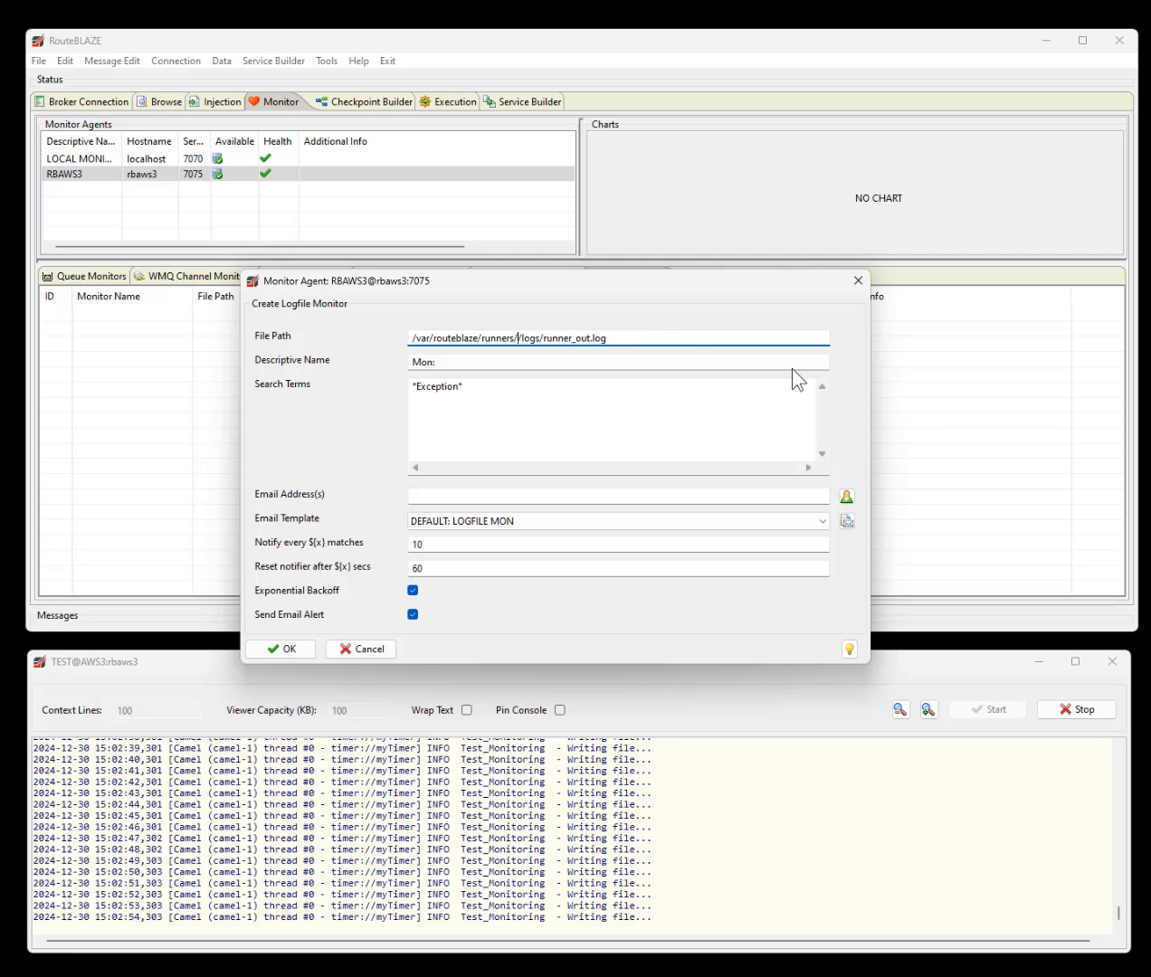
{"action": "type", "text": "TEST"}
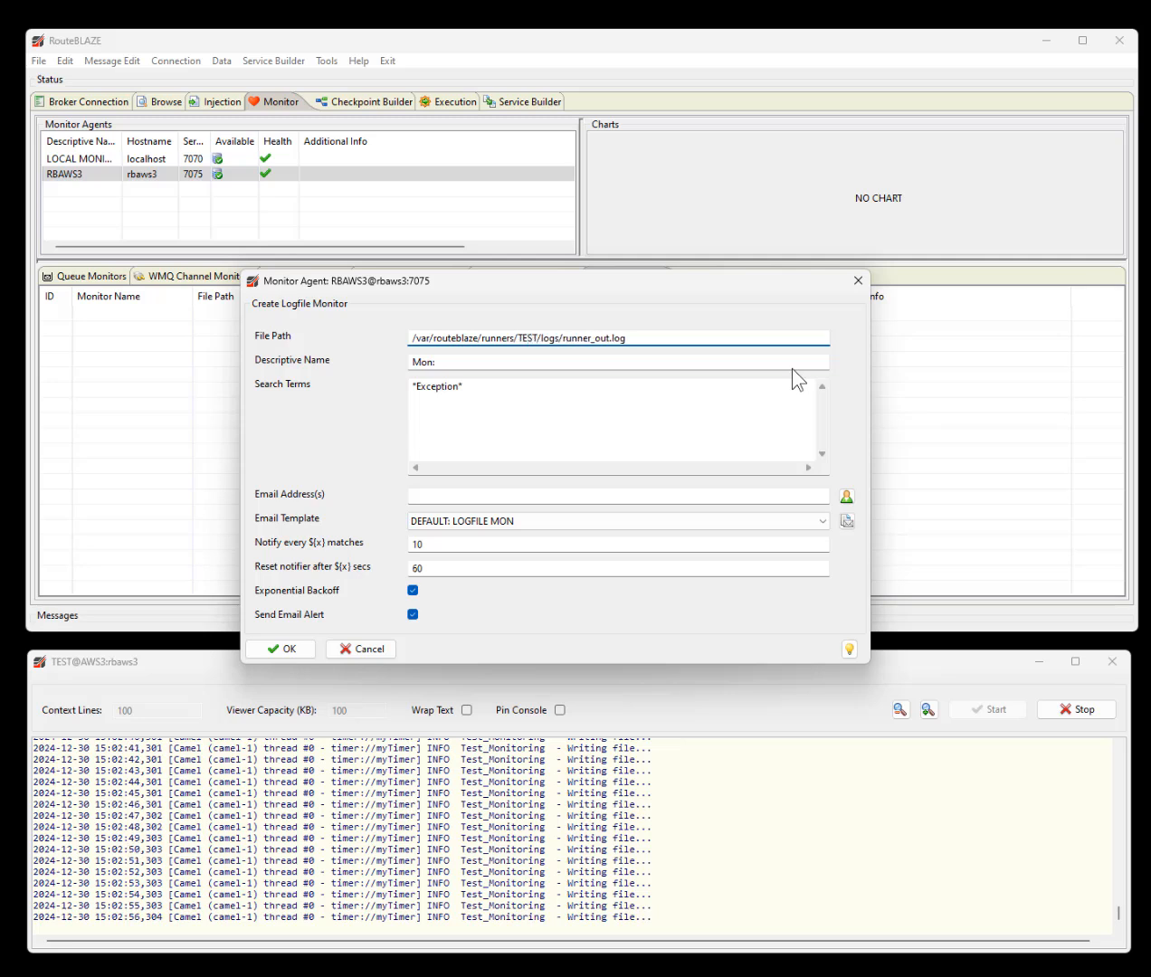
Step: Set the monitor's descriptive name to "Mon: Test monitor"
{"action": "left_click", "coordinate": [445, 362]}
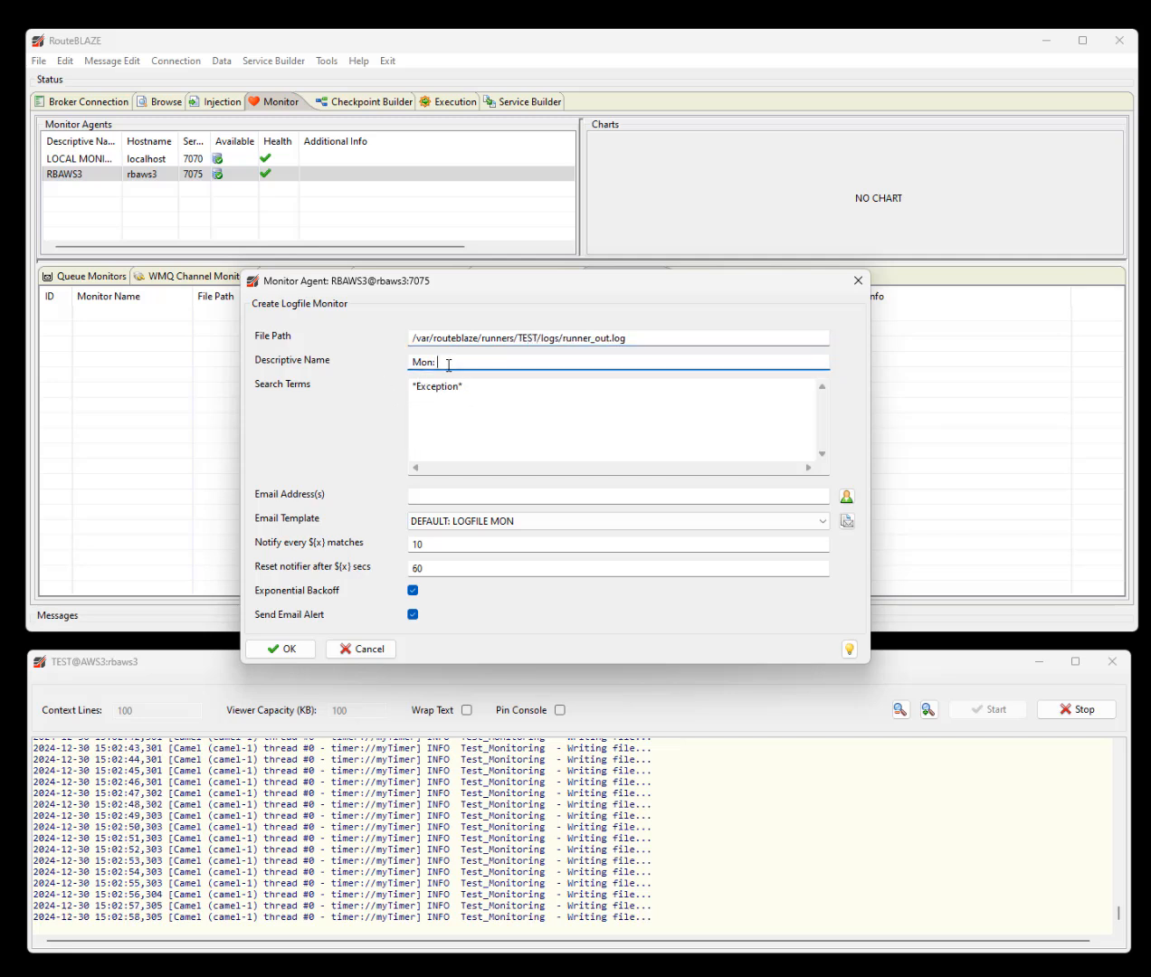
{"action": "type", "text": "t"}
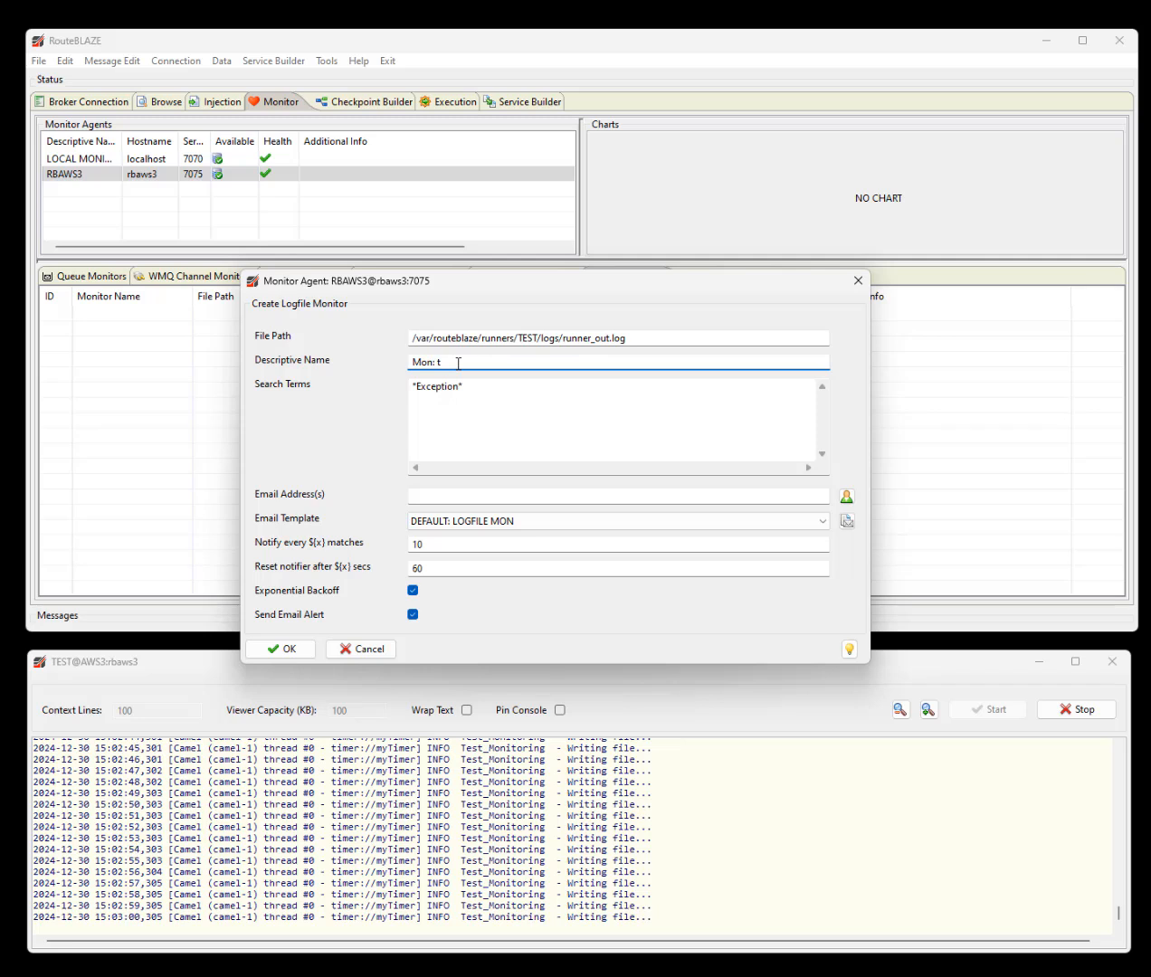
{"action": "key", "text": "BackSpace"}
{"action": "type", "text": "Test monitor"}
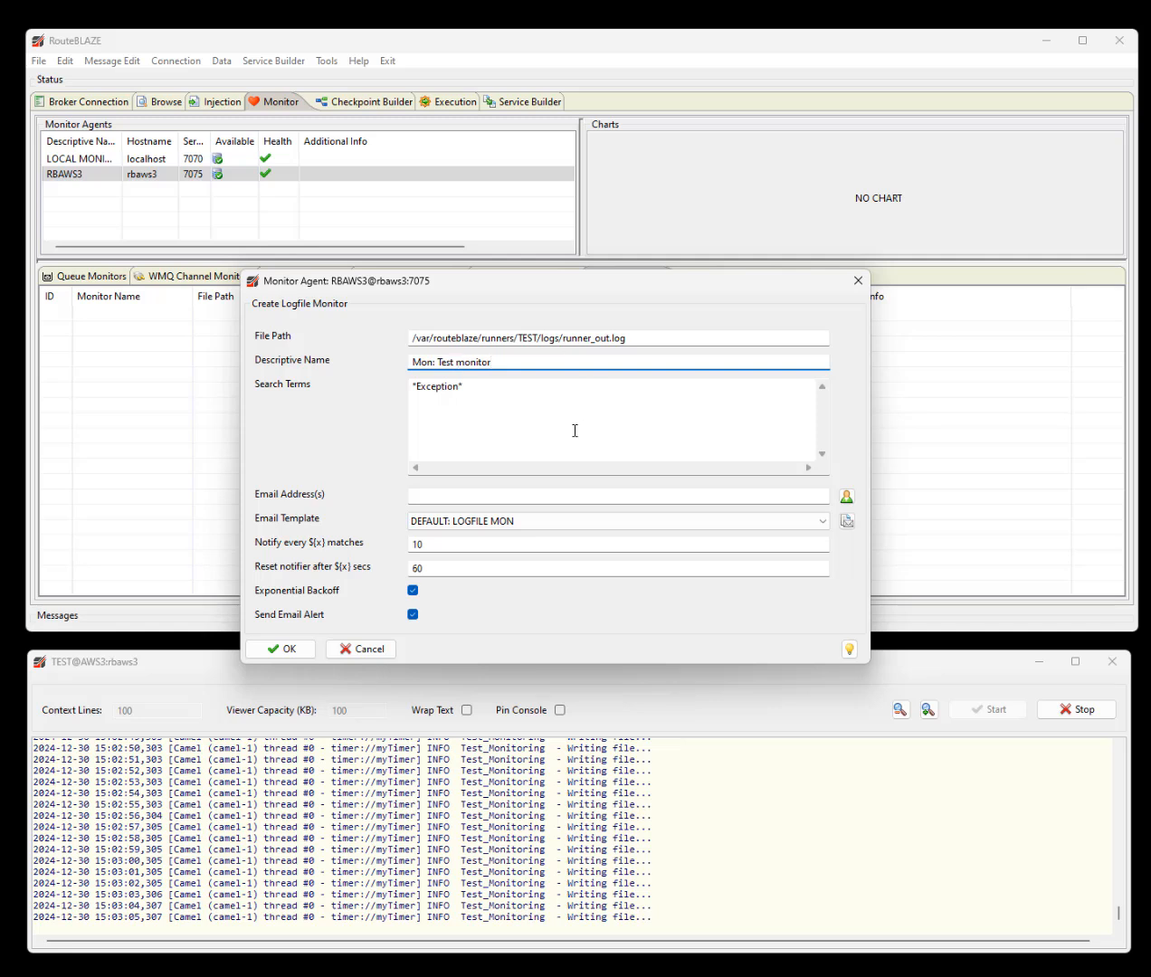
Step: Add search terms consisting only of the * wildcard, two lines above and one line below *Exception*
{"action": "left_click", "coordinate": [498, 391]}
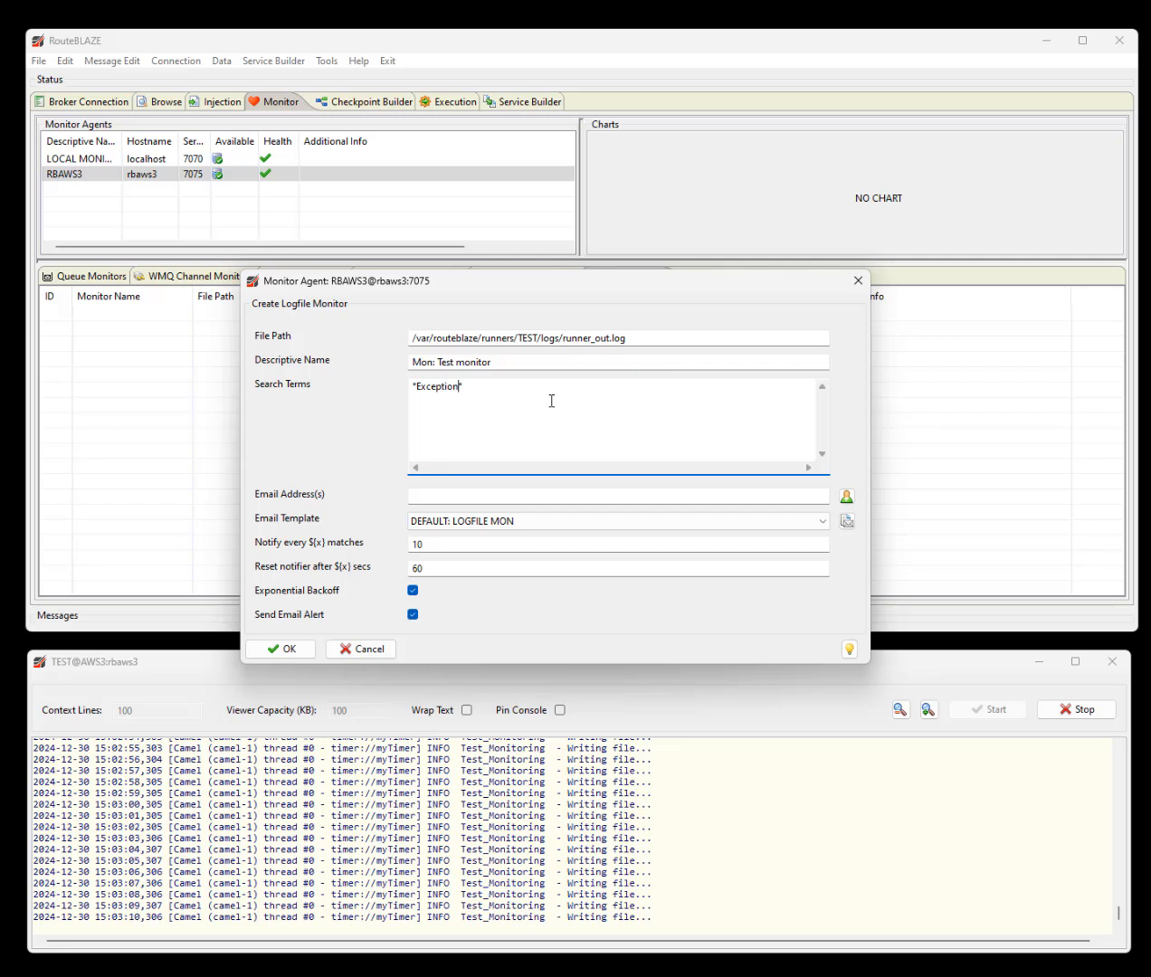
{"action": "key", "text": "Return"}
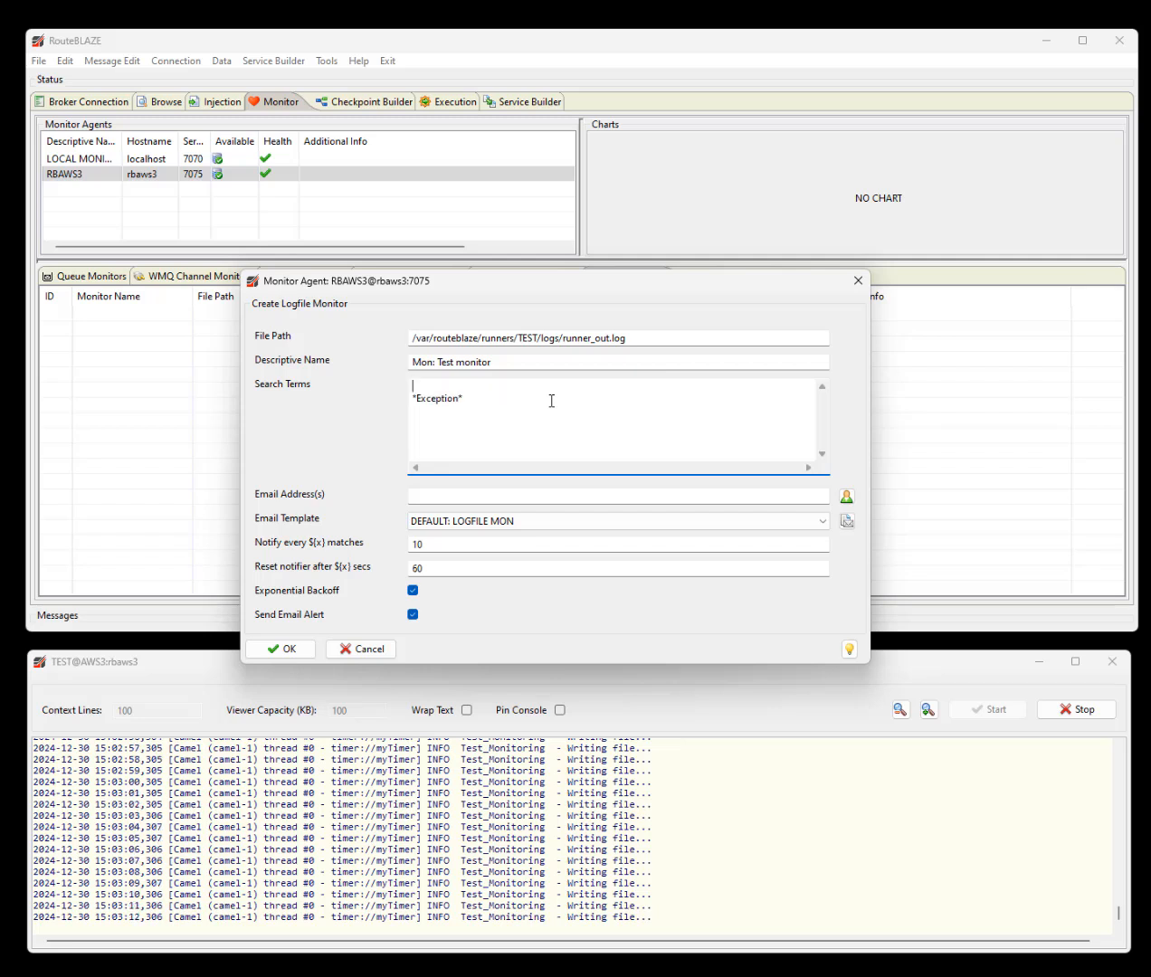
{"action": "type", "text": "*"}
{"action": "key", "text": "Return"}
{"action": "type", "text": "*"}
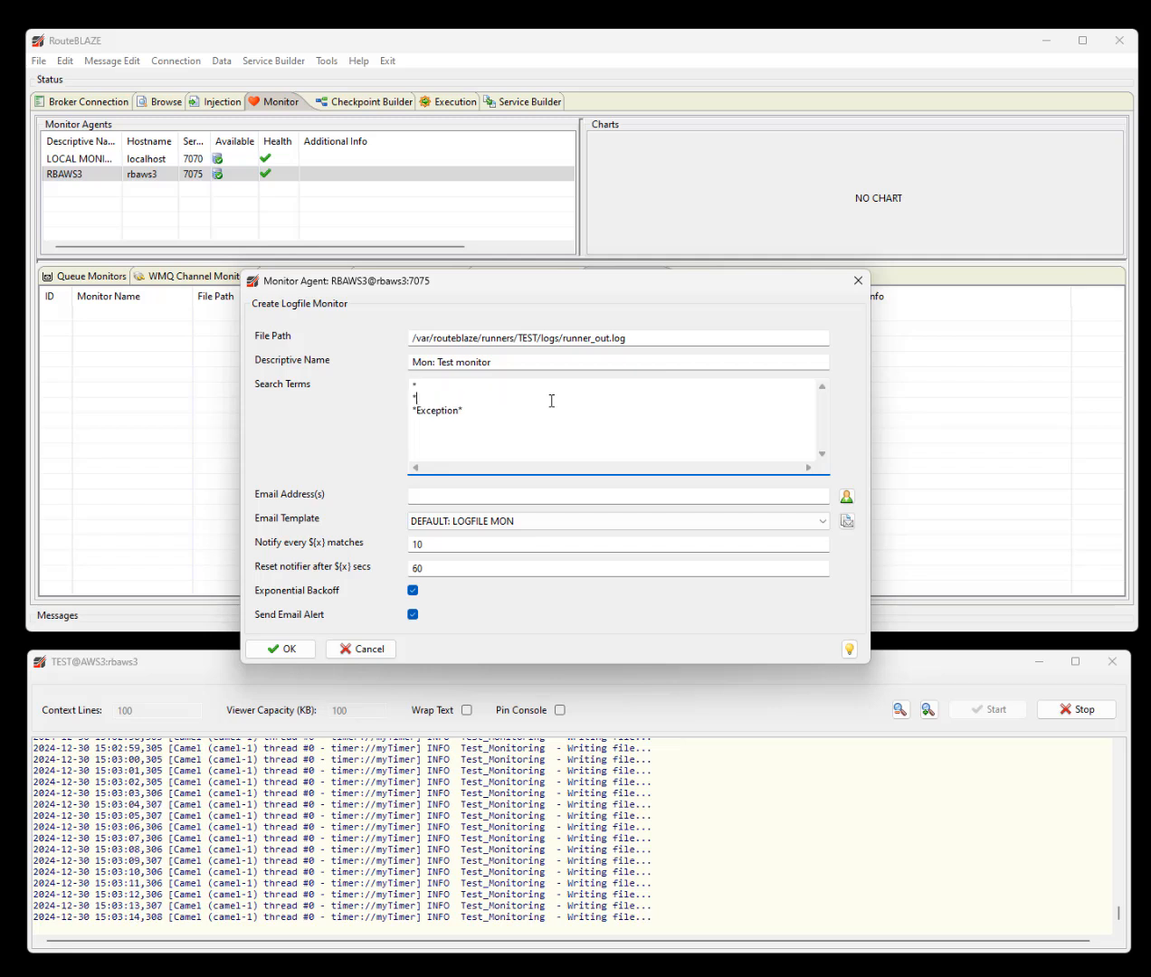
{"action": "key", "text": "Up"}
{"action": "key", "text": "Down"}
{"action": "key", "text": "Right"}
{"action": "key", "text": "Right"}
{"action": "key", "text": "Right"}
{"action": "key", "text": "Right"}
{"action": "key", "text": "Right"}
{"action": "key", "text": "Right"}
{"action": "key", "text": "Right"}
{"action": "key", "text": "Right"}
{"action": "key", "text": "Right"}
{"action": "key", "text": "Right"}
{"action": "type", "text": "*"}
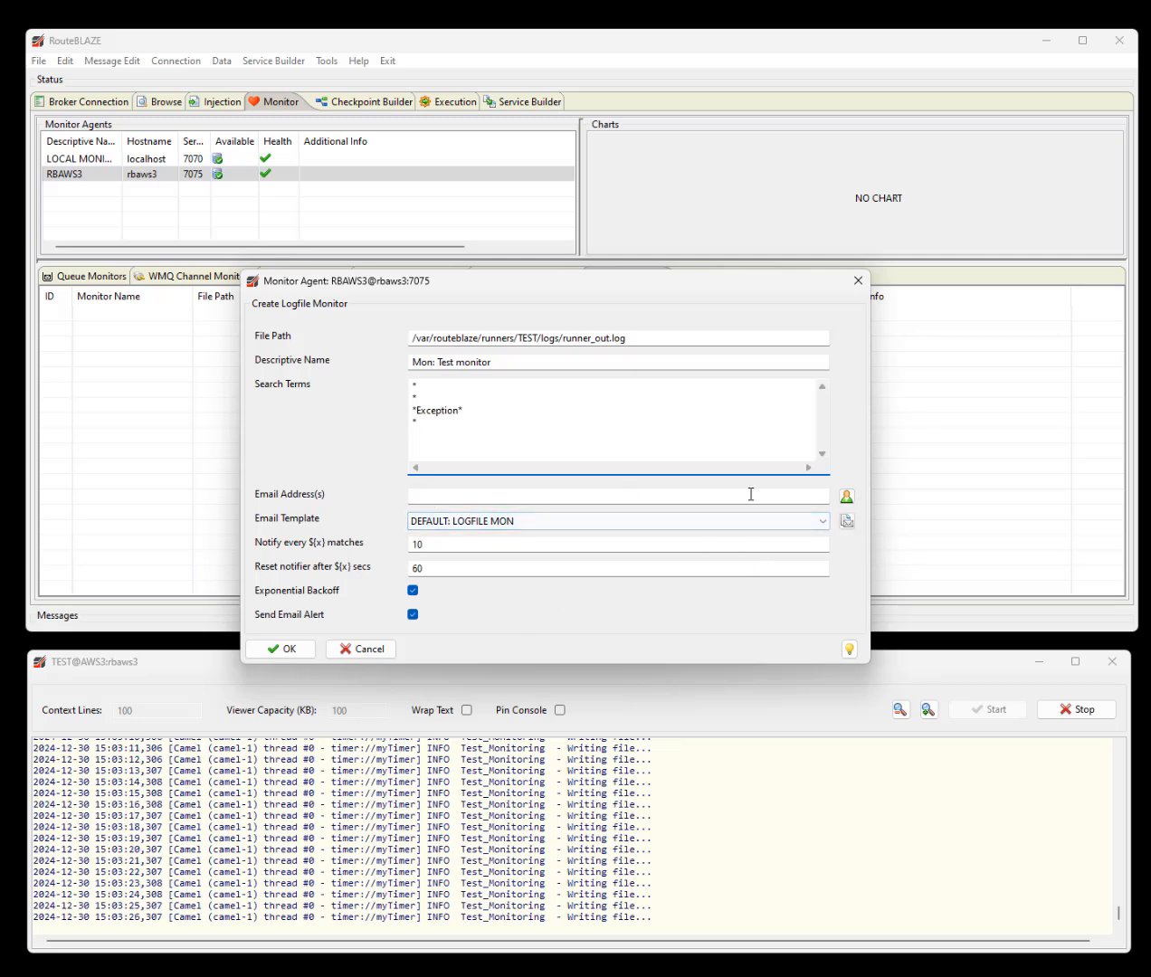
Step: Fill in the monitor's alert e-mail address by picking the recipient from the saved contacts
{"action": "left_click", "coordinate": [847, 498]}
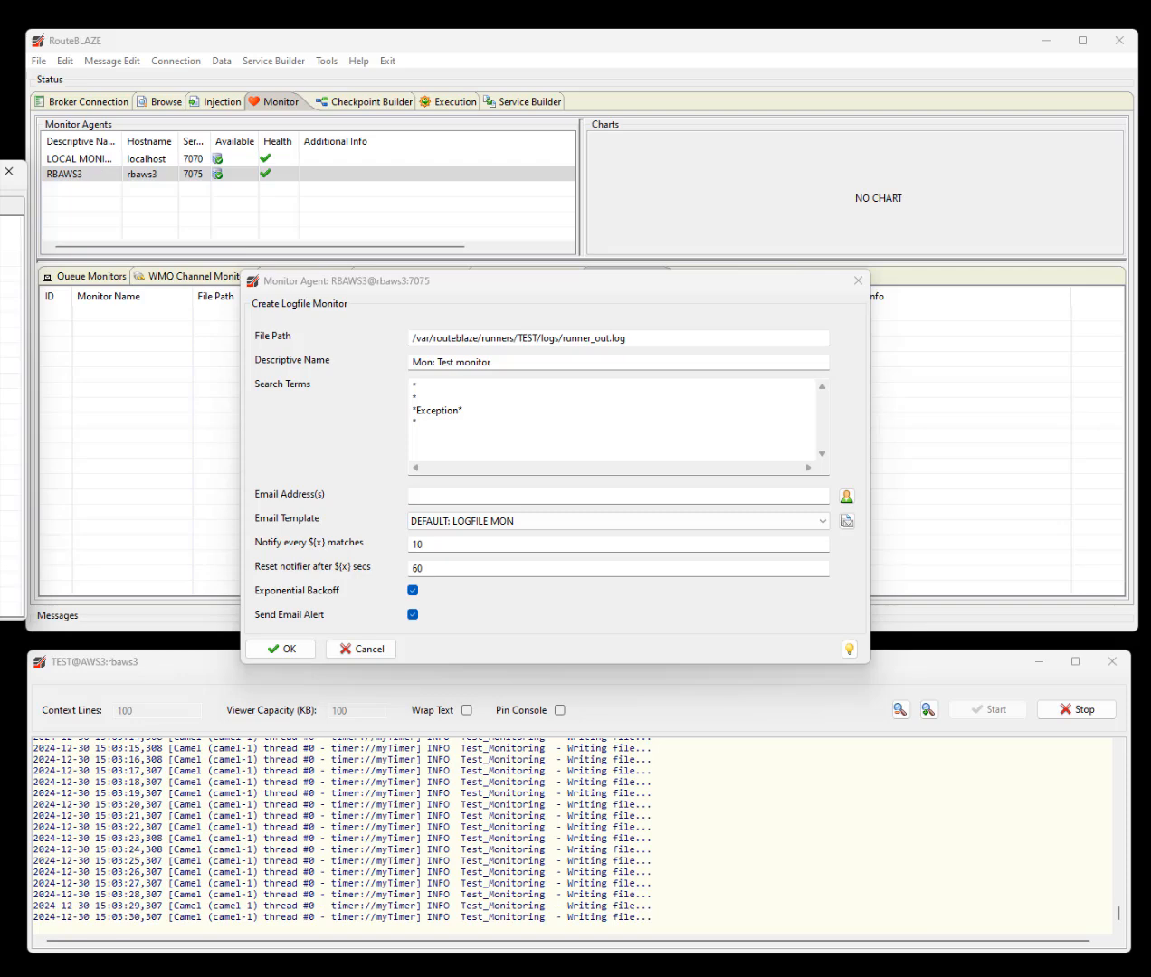
{"action": "left_click_drag", "start_coordinate": [0, 172], "coordinate": [471, 200]}
{"action": "left_click", "coordinate": [430, 274]}
{"action": "double_click", "coordinate": [426, 272]}
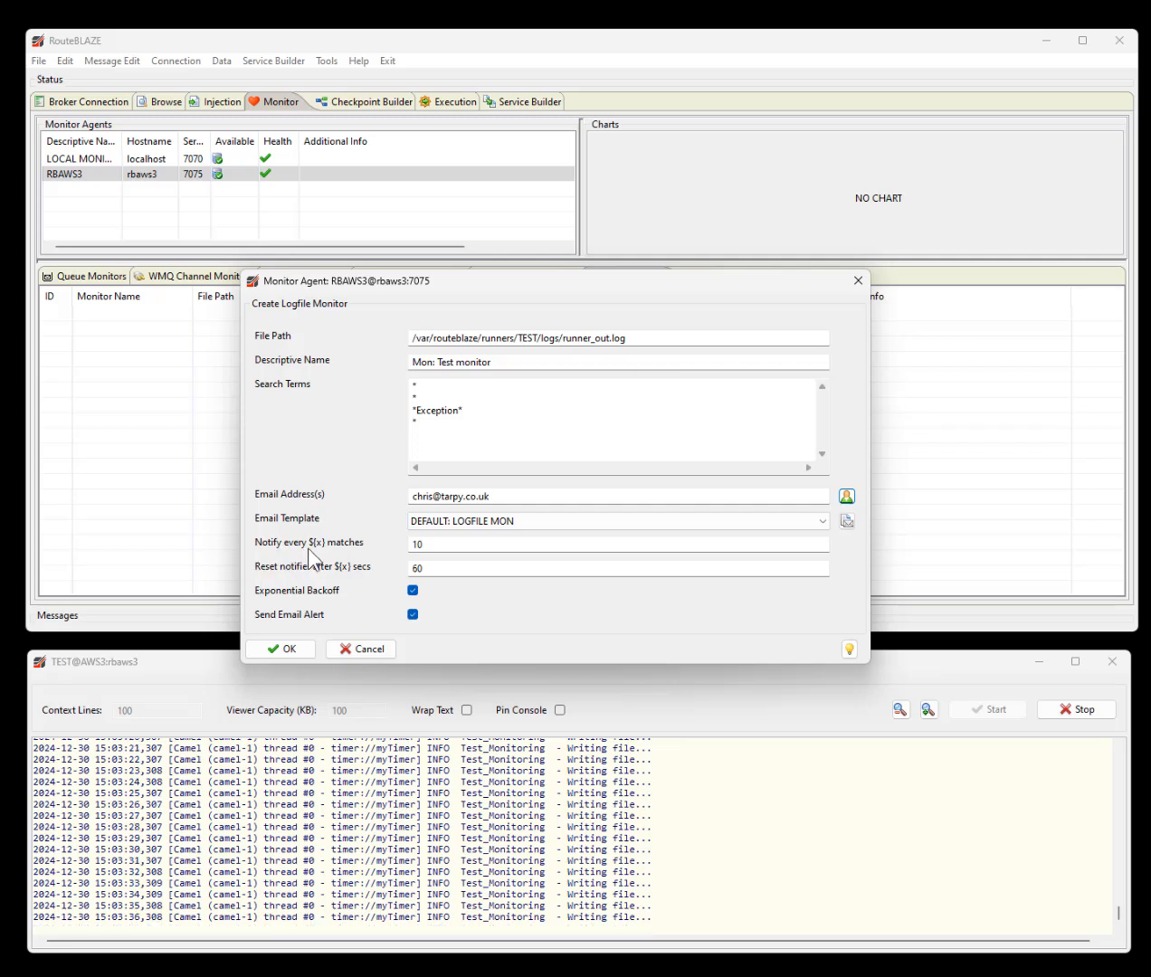
Step: Review the monitor's match notification threshold, notifier reset time and email template selection
{"action": "left_click", "coordinate": [442, 546]}
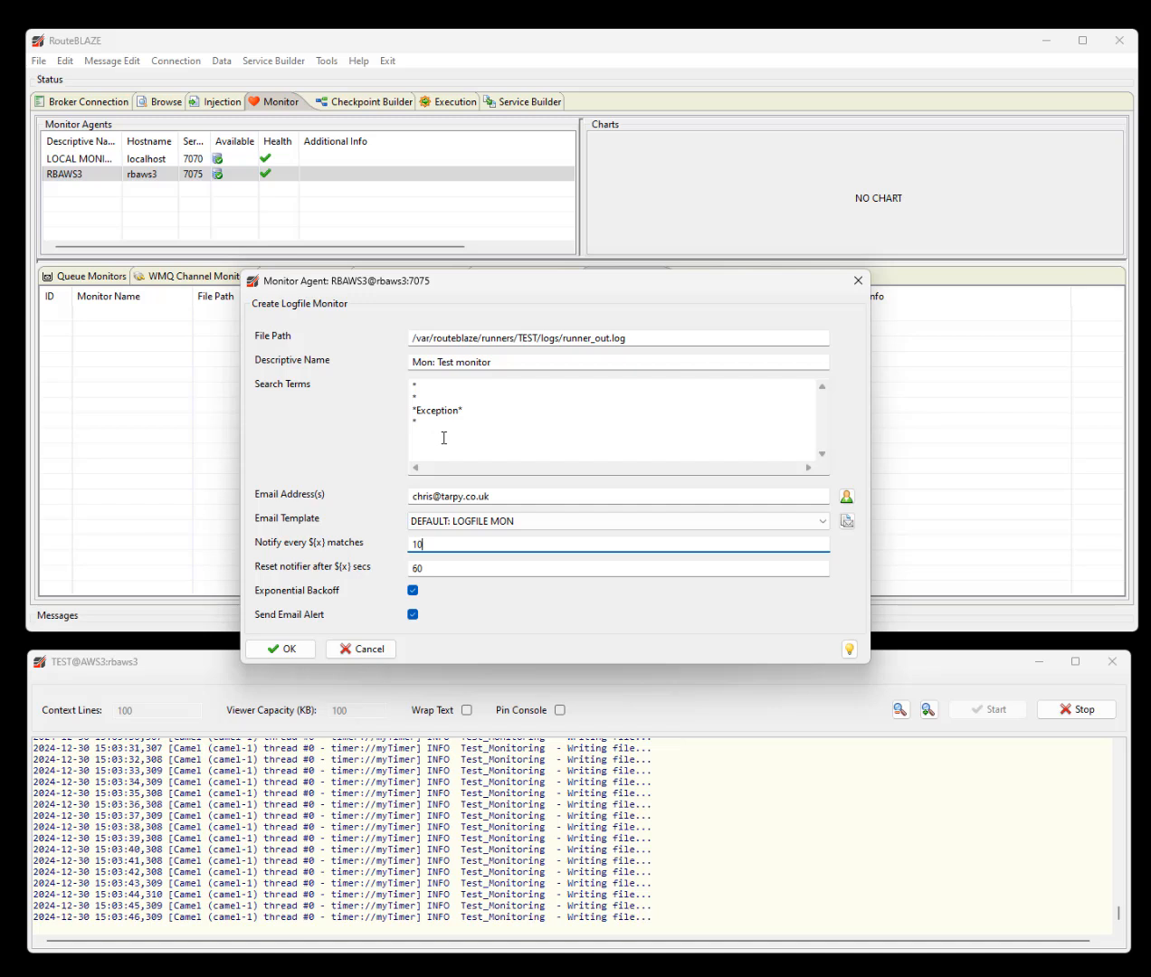
{"action": "double_click", "coordinate": [451, 547]}
{"action": "left_click", "coordinate": [452, 547]}
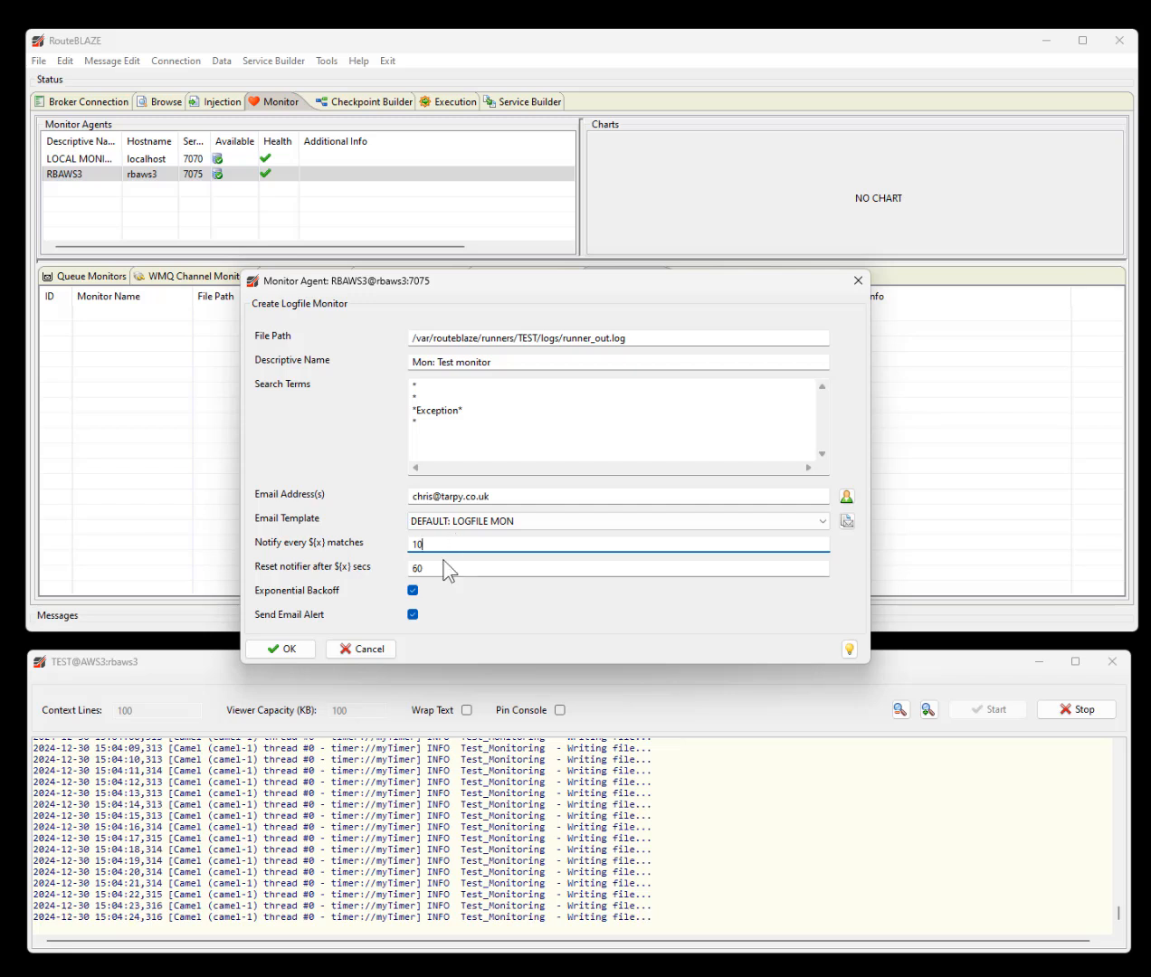
{"action": "key", "text": "Tab"}
{"action": "left_click", "coordinate": [482, 571]}
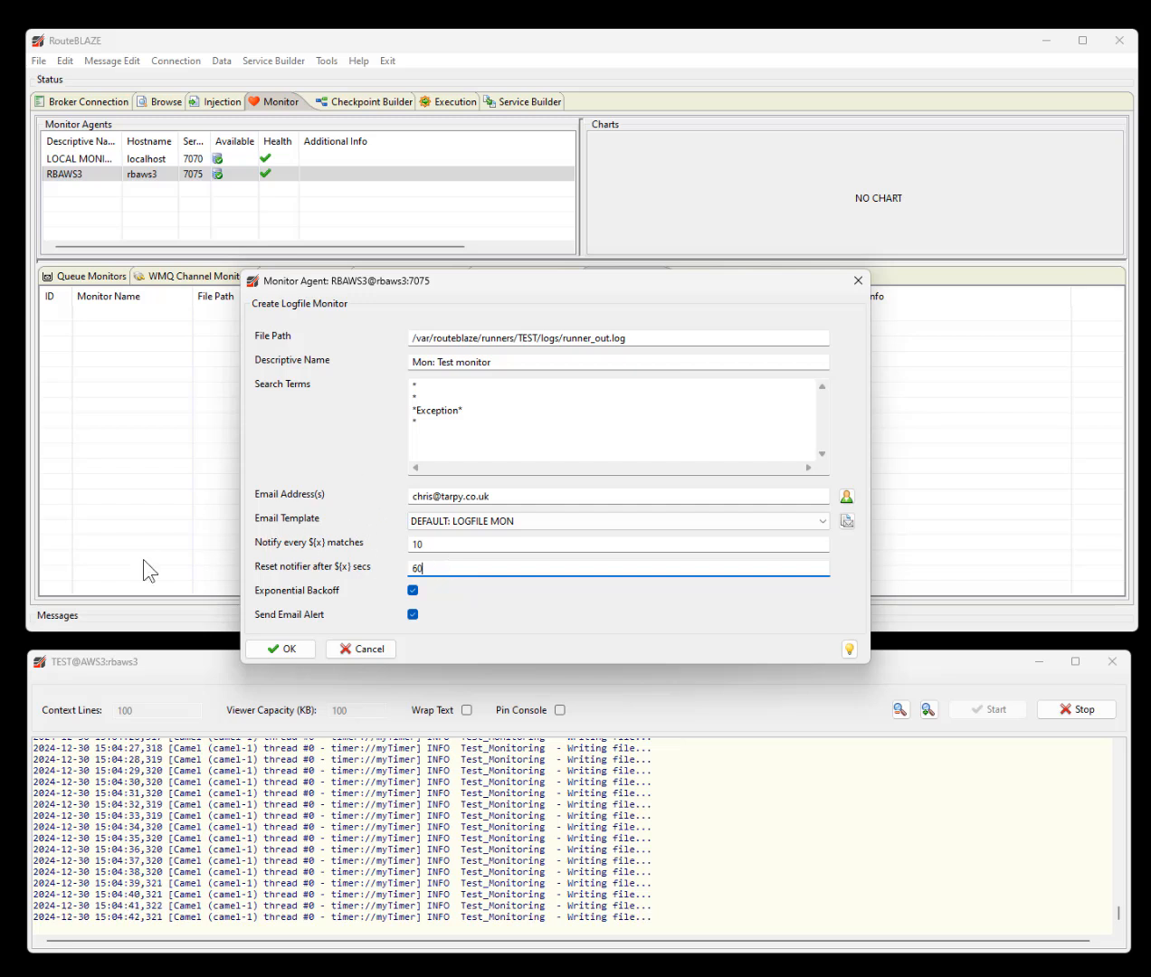
{"action": "left_click", "coordinate": [586, 523]}
{"action": "left_click", "coordinate": [587, 525]}
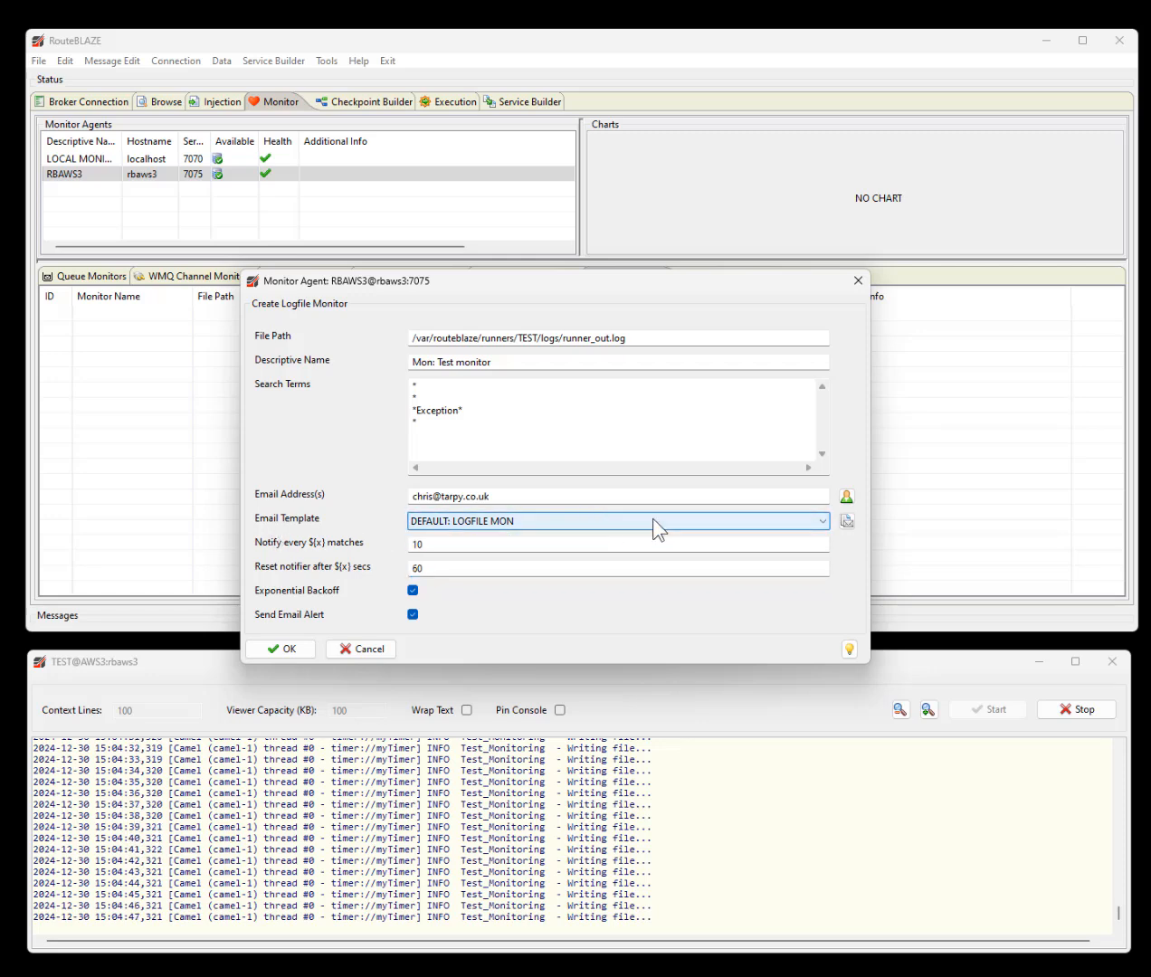
Step: Open the DEFAULT: LOGFILE MON notification template for editing and clear its existing body and subject
{"action": "left_click", "coordinate": [847, 521]}
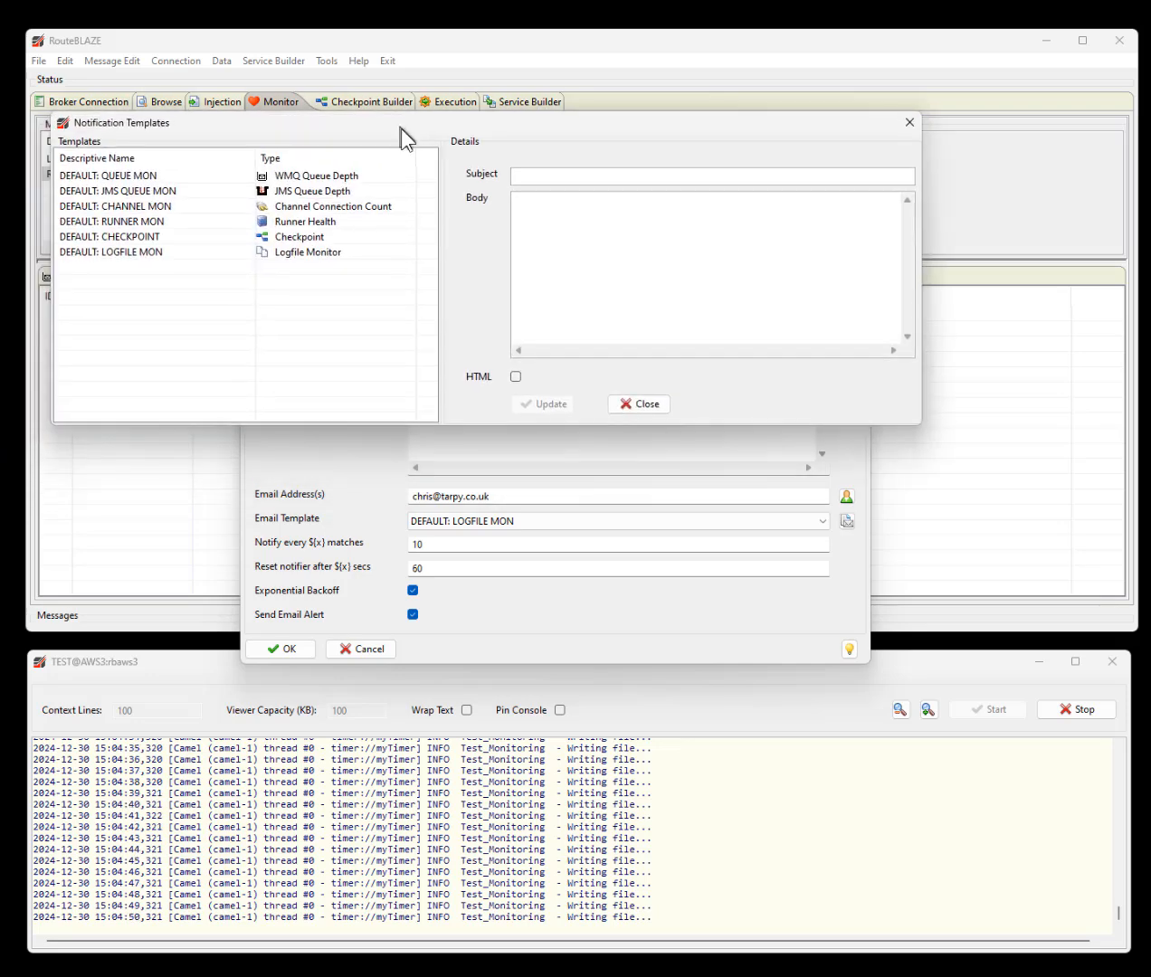
{"action": "left_click", "coordinate": [124, 251]}
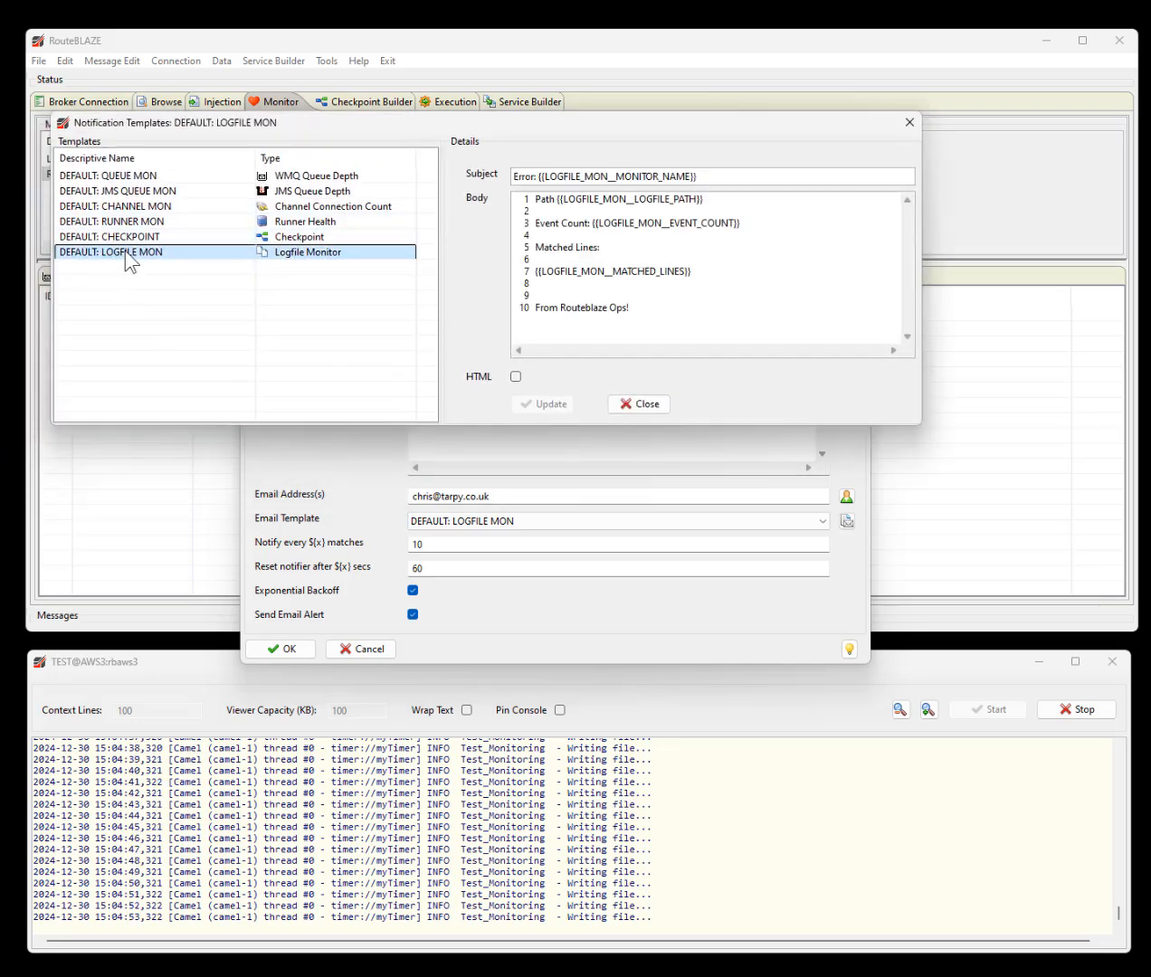
{"action": "left_click", "coordinate": [746, 303]}
{"action": "key", "text": "ctrl+a"}
{"action": "key", "text": "Delete"}
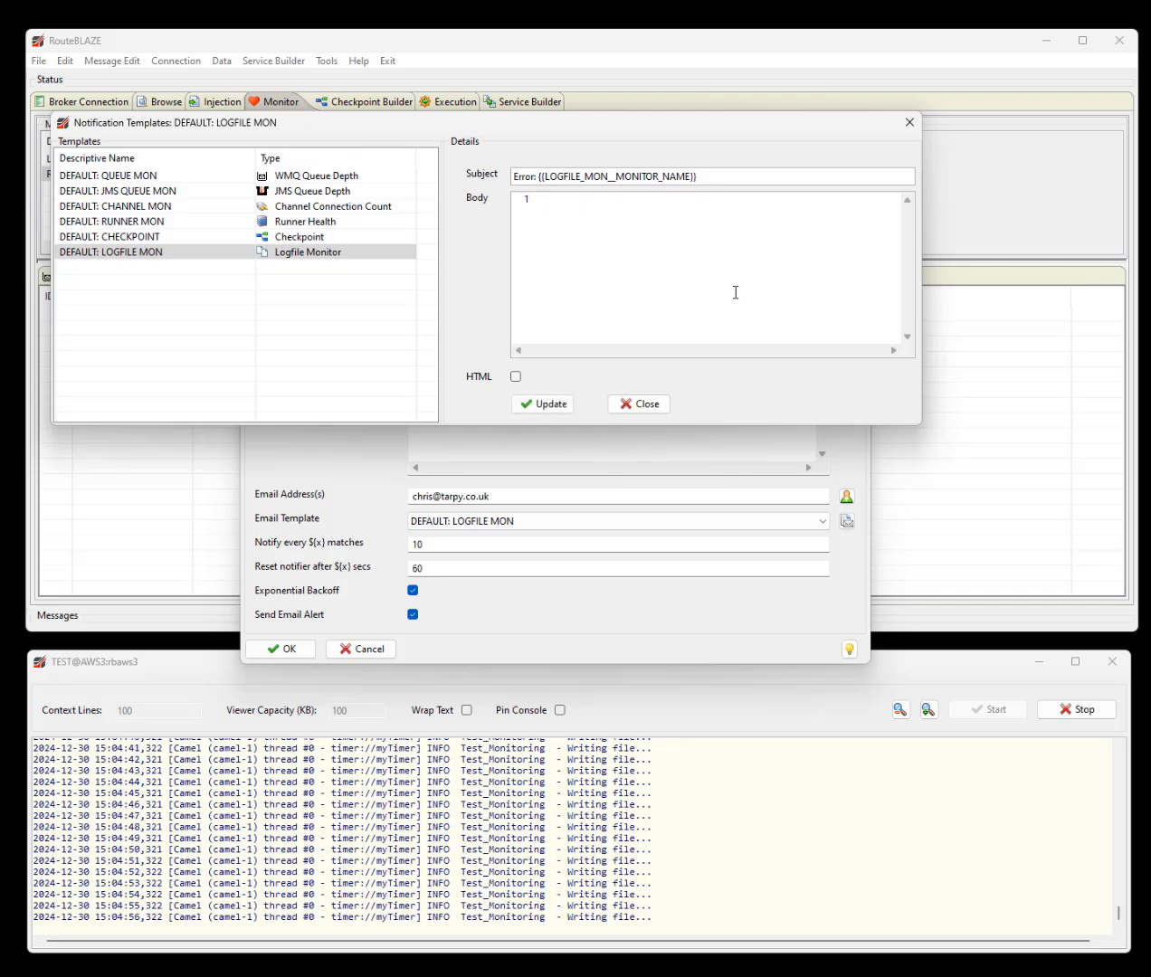
{"action": "left_click_drag", "start_coordinate": [688, 176], "coordinate": [366, 156]}
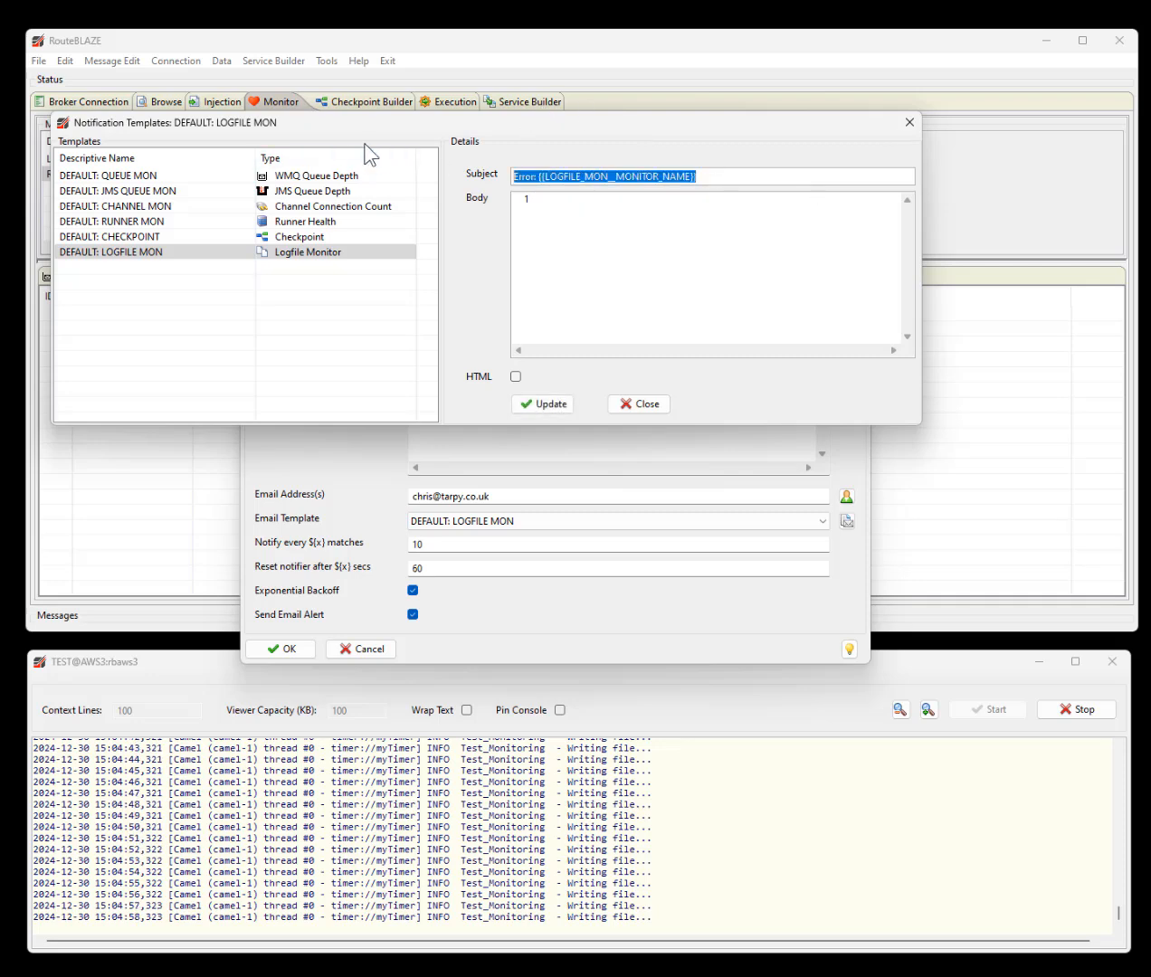
{"action": "key", "text": "Delete"}
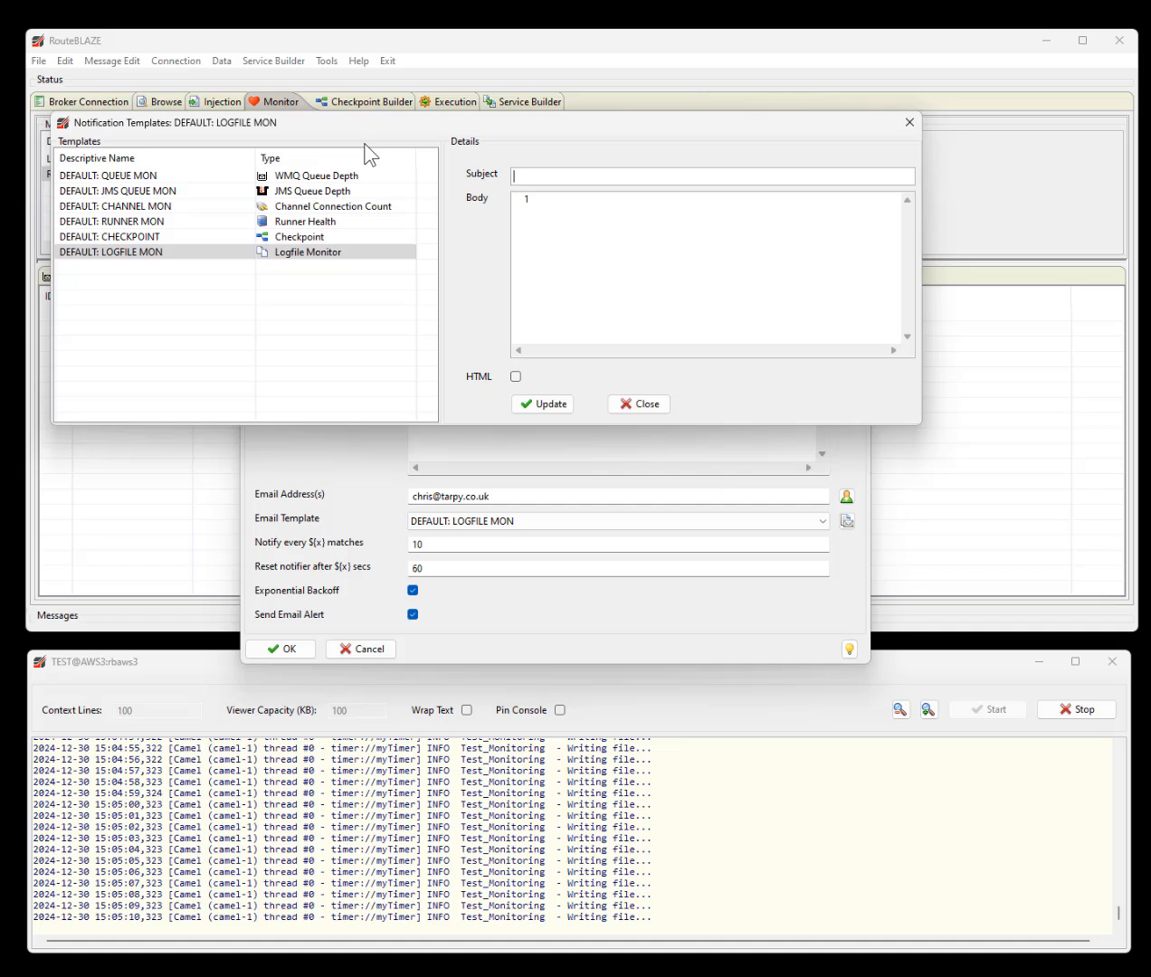
Step: Set the template subject to "Issue with file: " followed by the LOGFILE_MON__LOGFILE_PATH template key
{"action": "type", "text": "Issues iwht"}
{"action": "key", "text": "BackSpace"}
{"action": "key", "text": "BackSpace"}
{"action": "key", "text": "BackSpace"}
{"action": "key", "text": "BackSpace"}
{"action": "type", "text": "with file:"}
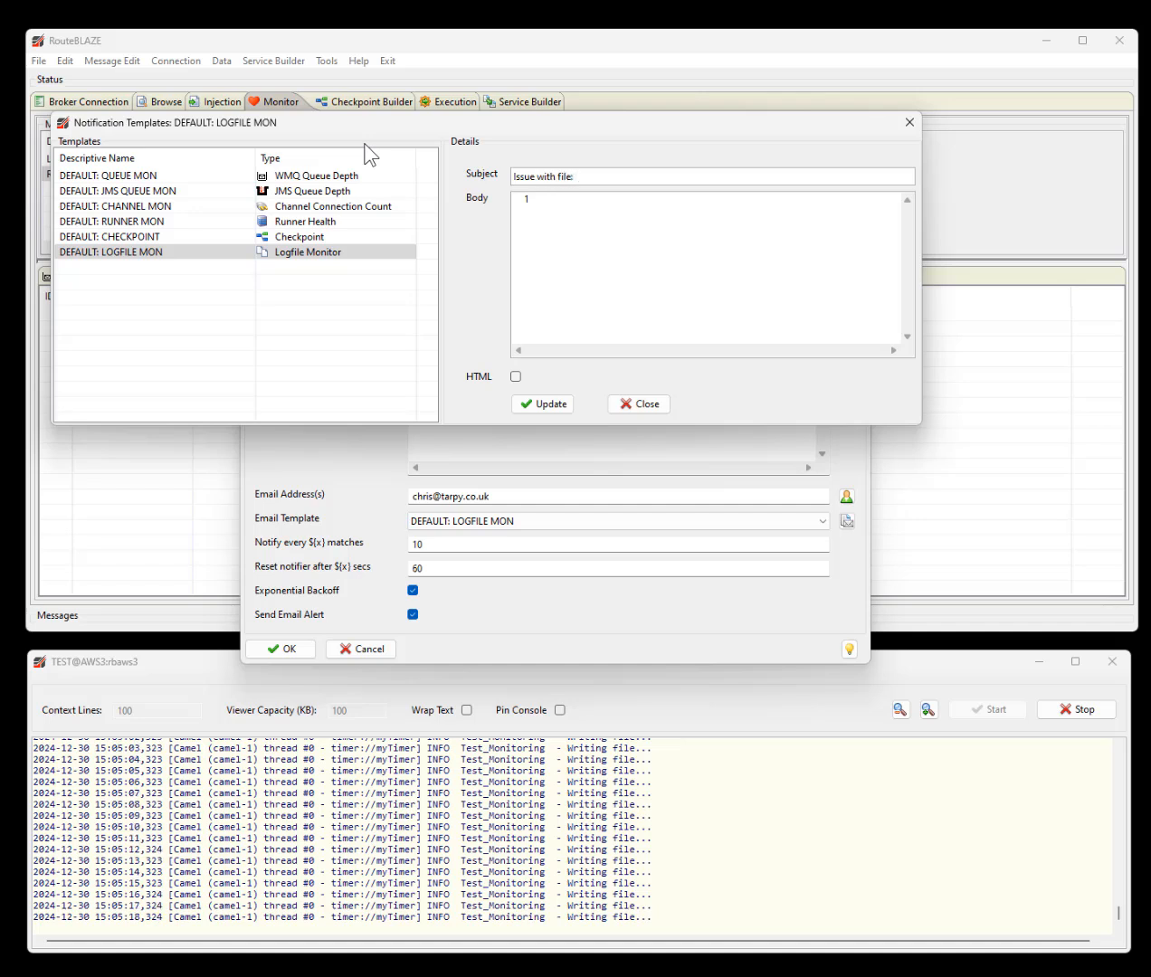
{"action": "right_click", "coordinate": [606, 176]}
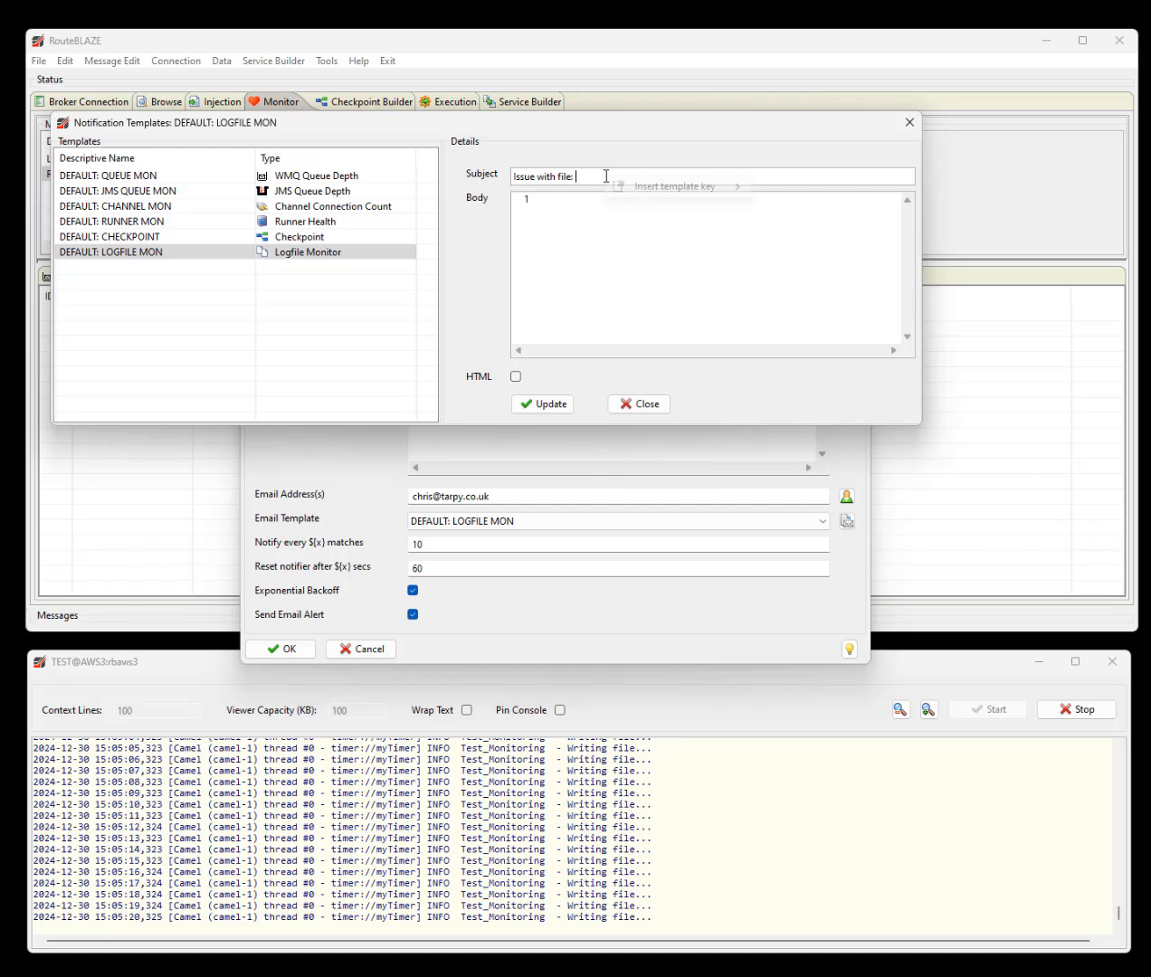
{"action": "mouse_move", "coordinate": [652, 192]}
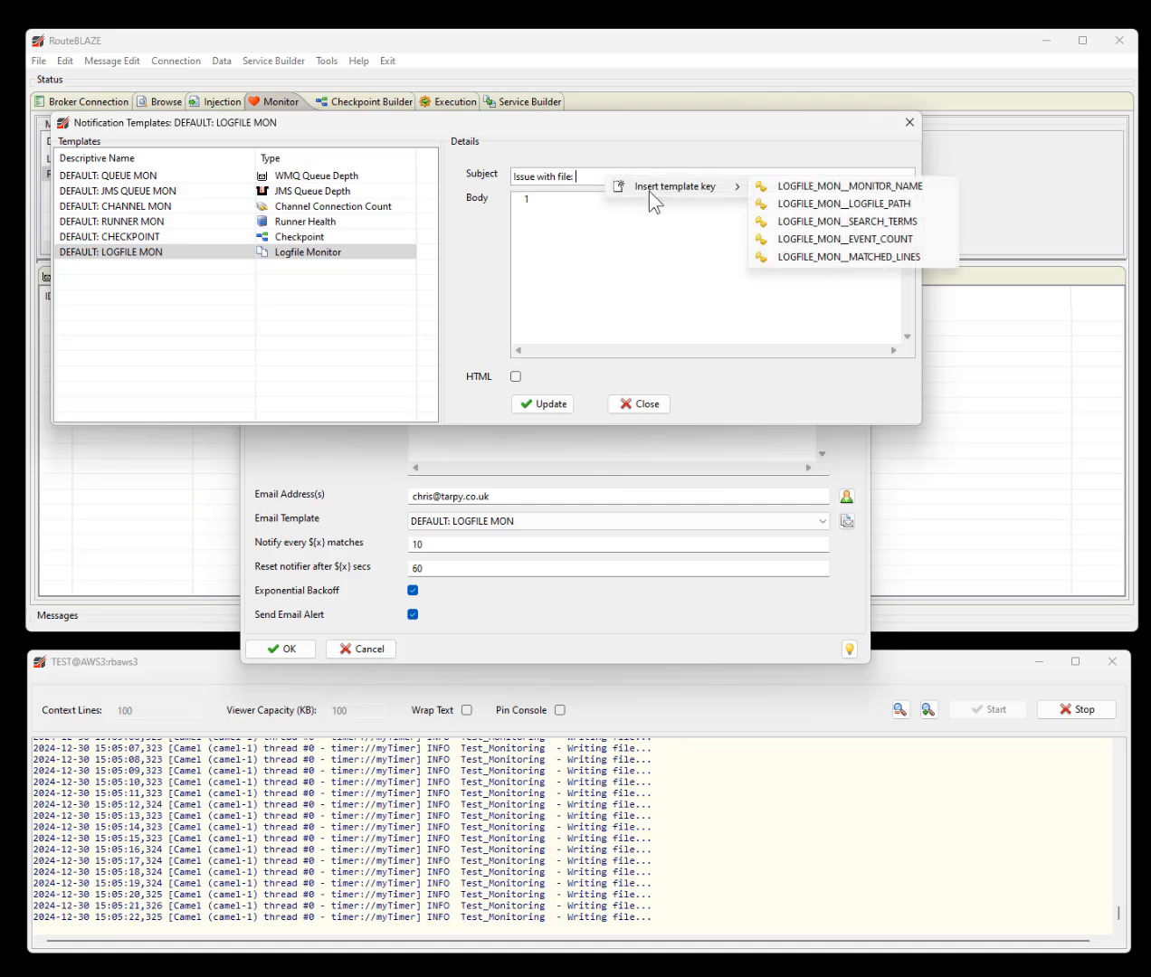
{"action": "left_click", "coordinate": [874, 209]}
Step: Start the template body with "Hi,", a blank line and "Problem for monitor name: " followed by the LOGFILE_MON__MONITOR_NAME key
{"action": "left_click", "coordinate": [645, 249]}
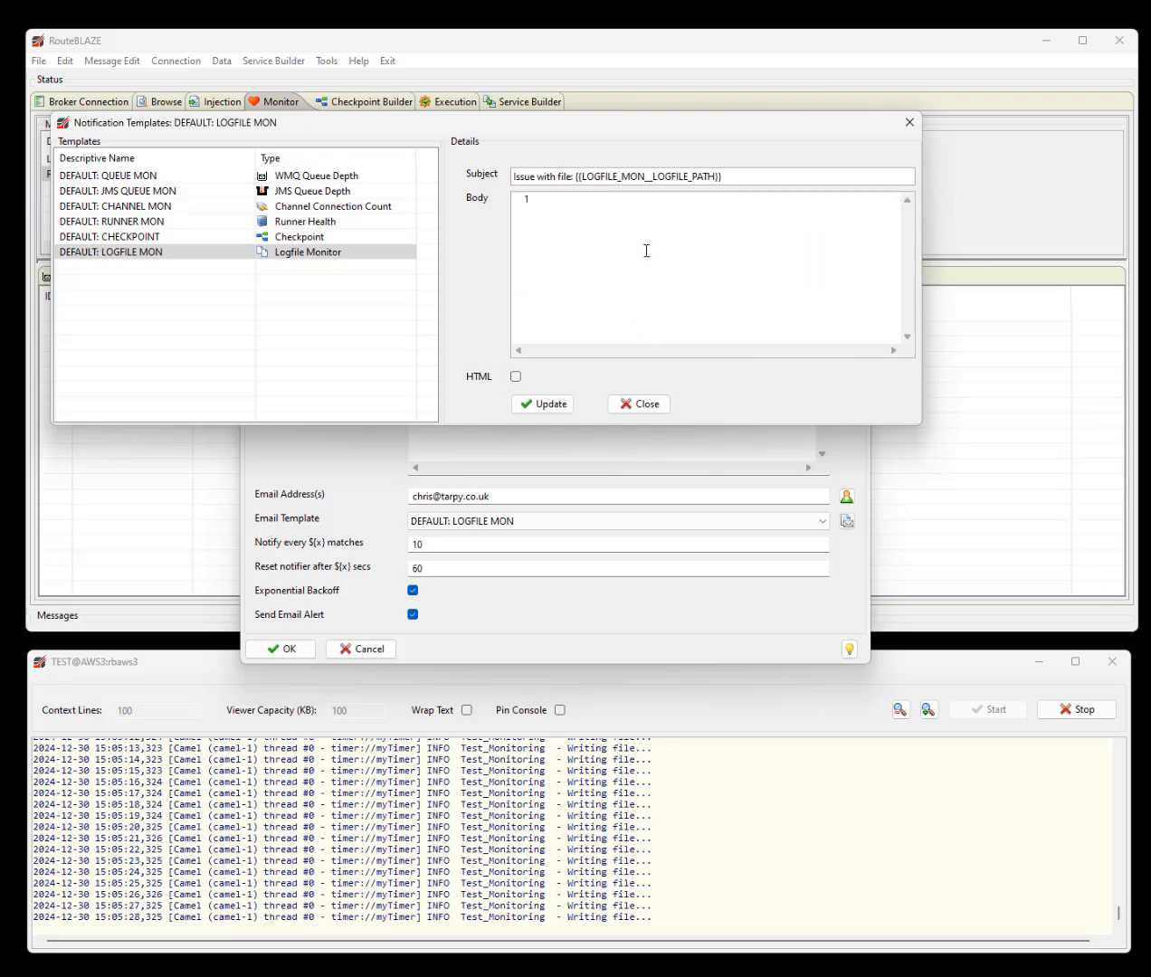
{"action": "type", "text": "Hi,"}
{"action": "key", "text": "Return"}
{"action": "type", "text": "P"}
{"action": "key", "text": "BackSpace"}
{"action": "type", "text": "Problem"}
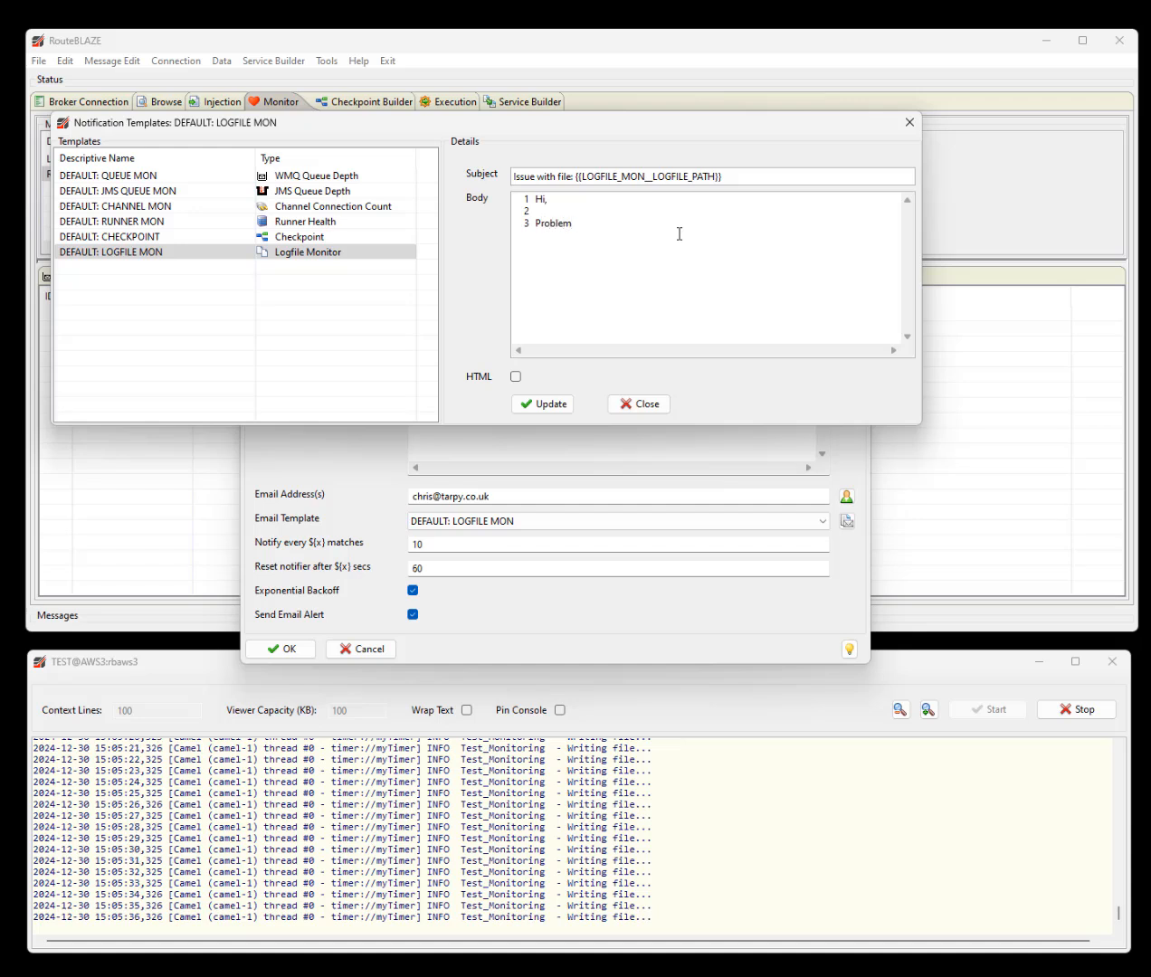
{"action": "type", "text": " for monitor name:"}
{"action": "right_click", "coordinate": [673, 223]}
{"action": "mouse_move", "coordinate": [760, 233]}
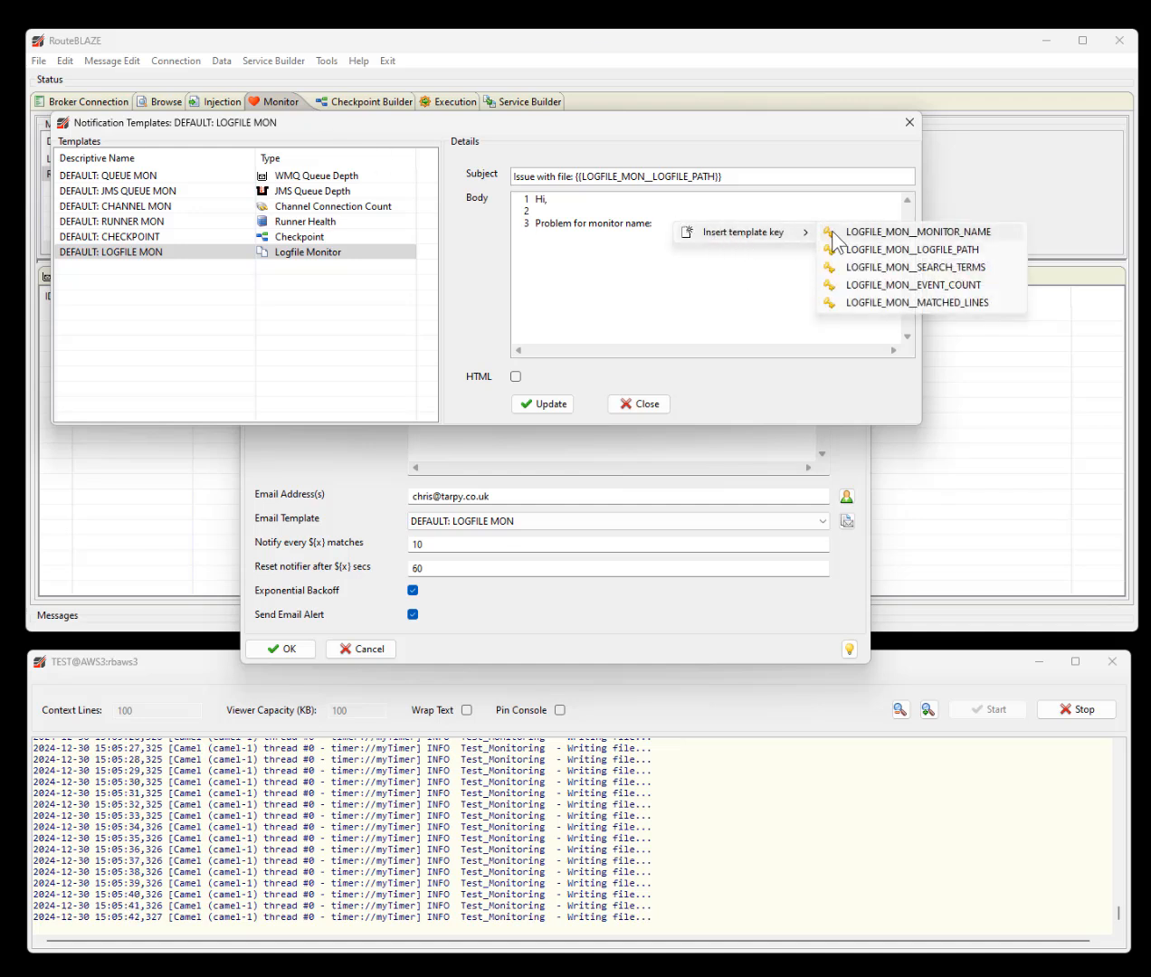
{"action": "left_click", "coordinate": [974, 235]}
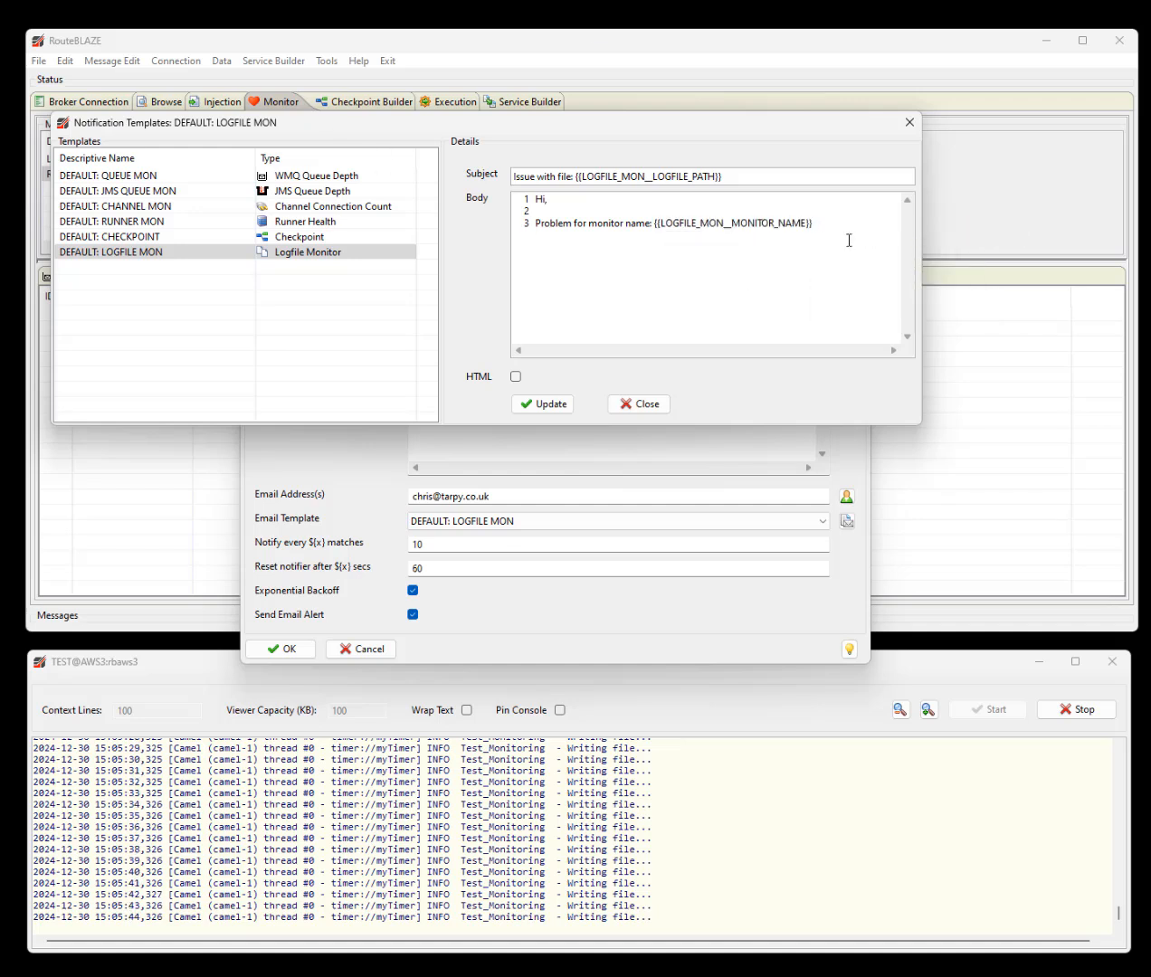
Step: Add the body line "Saerch terms were:" and, below a blank line, the LOGFILE_MON__SEARCH_TERMS key
{"action": "key", "text": "Return"}
{"action": "key", "text": "Return"}
{"action": "type", "text": "Search terms where:"}
{"action": "key", "text": "Return"}
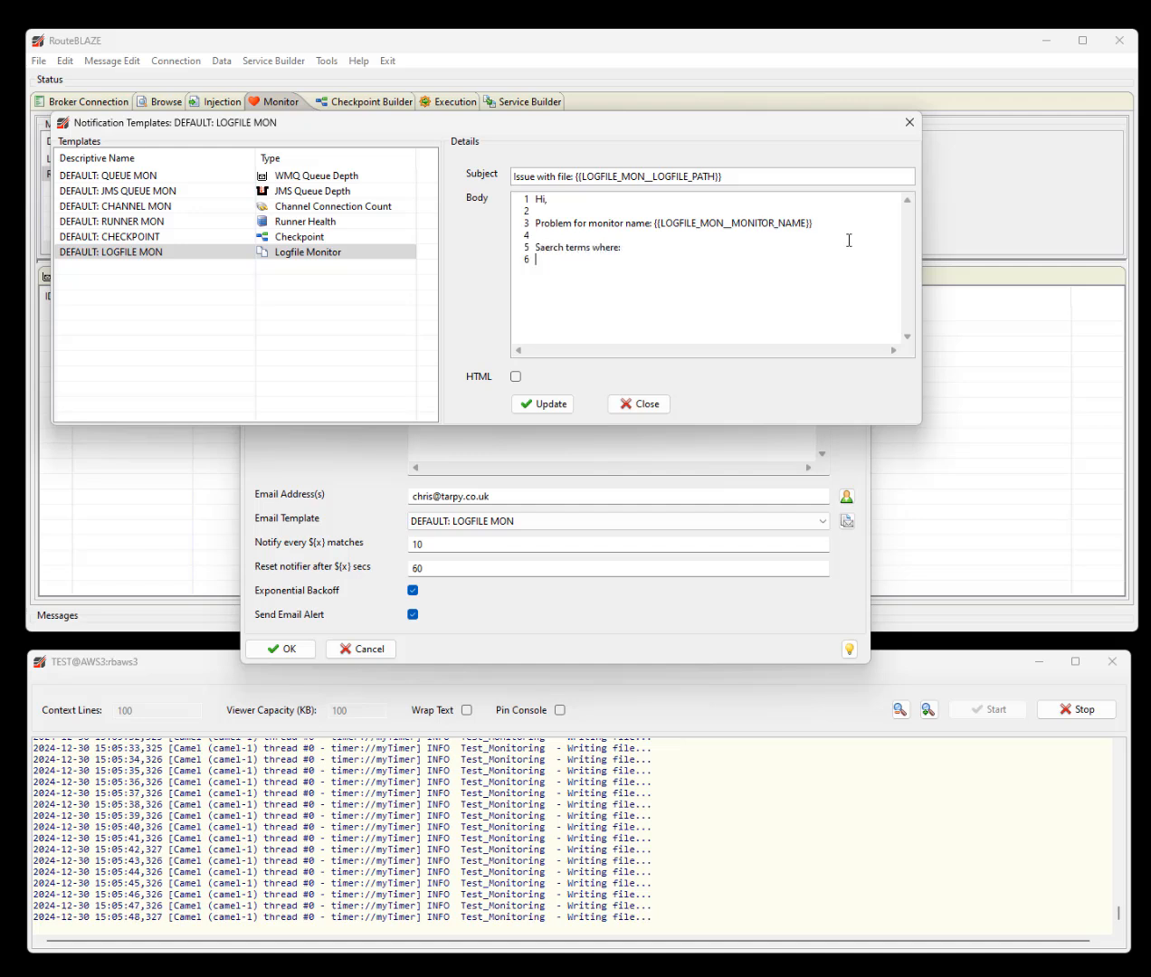
{"action": "key", "text": "BackSpace"}
{"action": "key", "text": "BackSpace"}
{"action": "key", "text": "BackSpace"}
{"action": "key", "text": "BackSpace"}
{"action": "key", "text": "BackSpace"}
{"action": "key", "text": "BackSpace"}
{"action": "type", "text": "ere:"}
{"action": "key", "text": "Return"}
{"action": "key", "text": "Return"}
{"action": "right_click", "coordinate": [544, 269]}
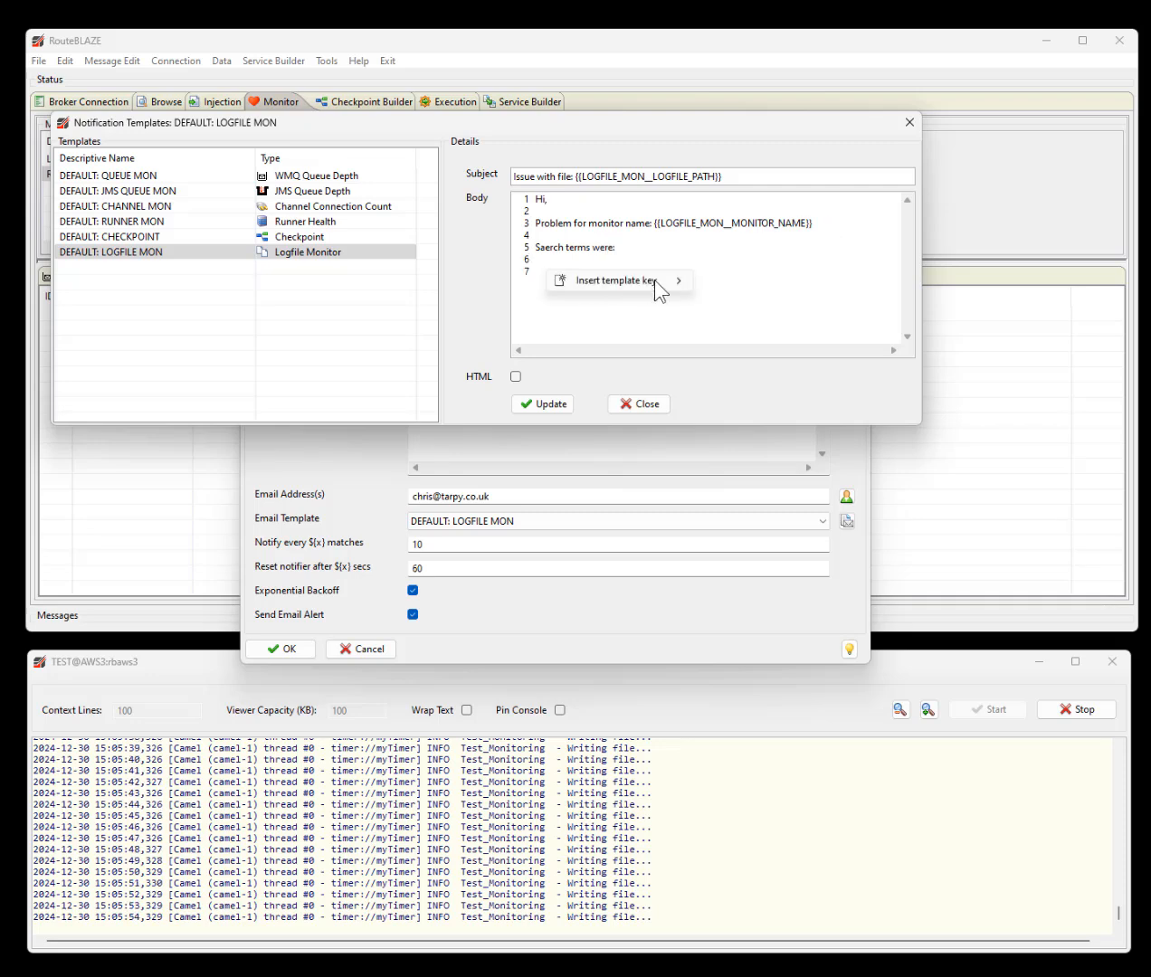
{"action": "mouse_move", "coordinate": [634, 281]}
{"action": "left_click", "coordinate": [834, 315]}
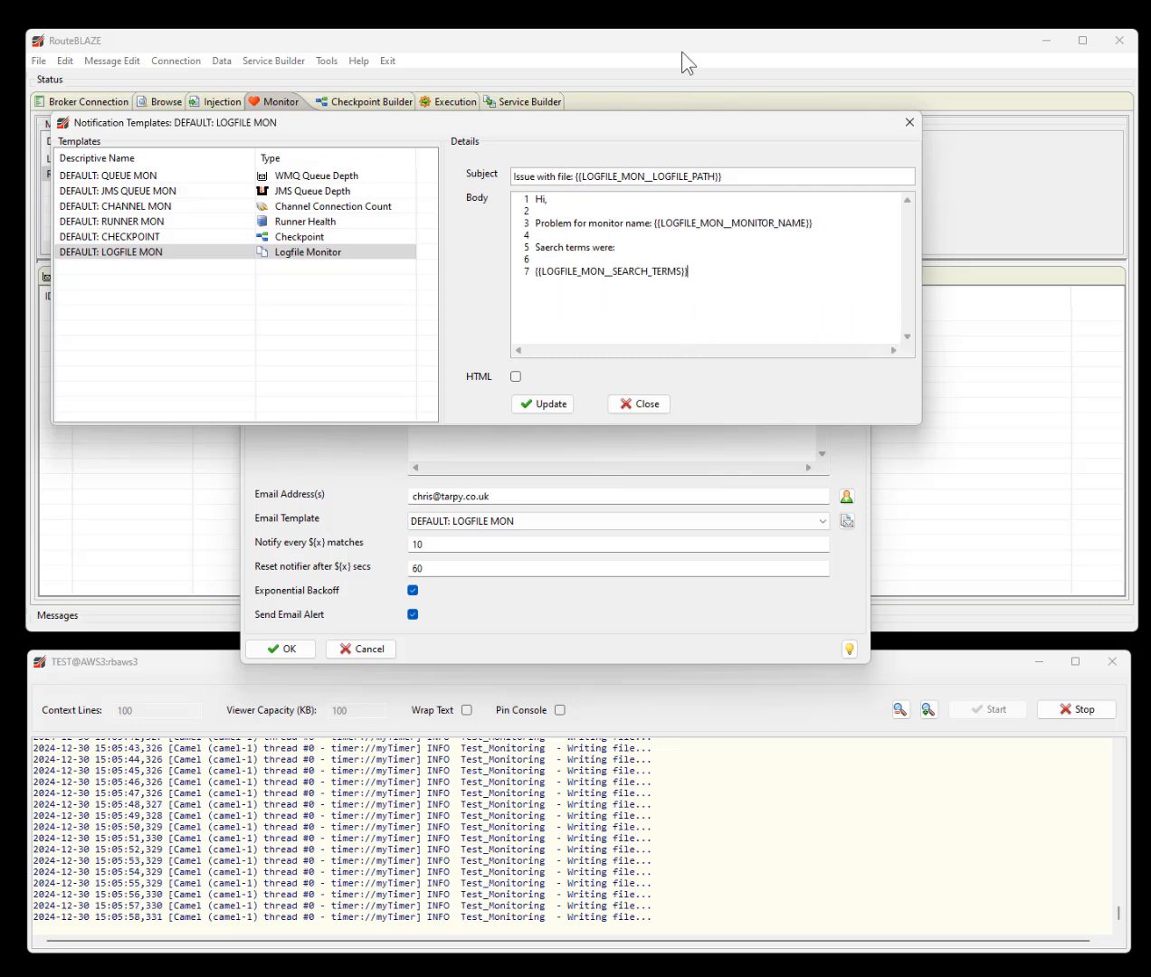
Step: Add a "Context:" heading to the body with the LOGFILE_MON__MATCHED_LINES key below a blank line
{"action": "left_click_drag", "start_coordinate": [727, 118], "coordinate": [744, 60]}
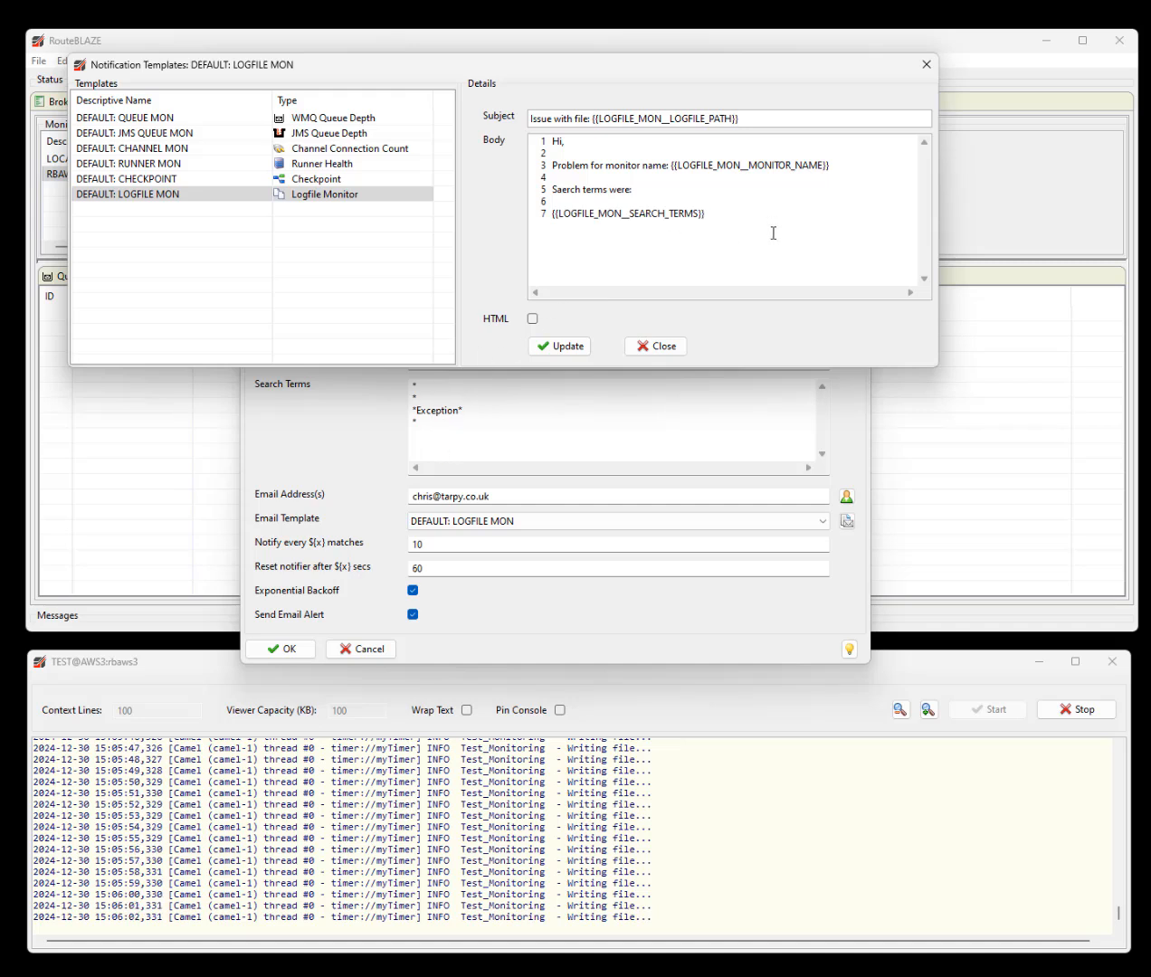
{"action": "key", "text": "Return"}
{"action": "key", "text": "Return"}
{"action": "key", "text": "Return"}
{"action": "key", "text": "Up"}
{"action": "type", "text": "Contex"}
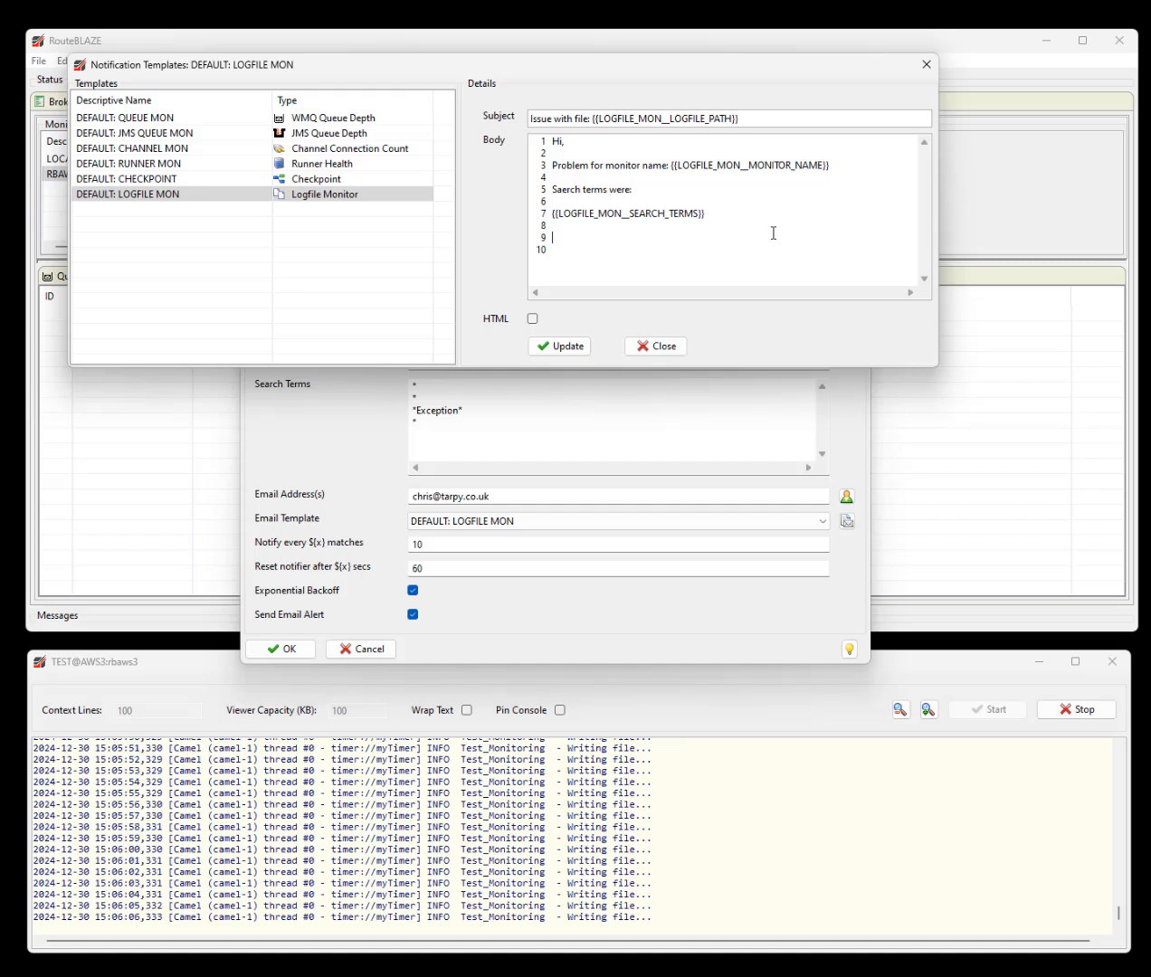
{"action": "type", "text": "t:"}
{"action": "key", "text": "Return"}
{"action": "key", "text": "Return"}
{"action": "right_click", "coordinate": [568, 263]}
{"action": "mouse_move", "coordinate": [601, 269]}
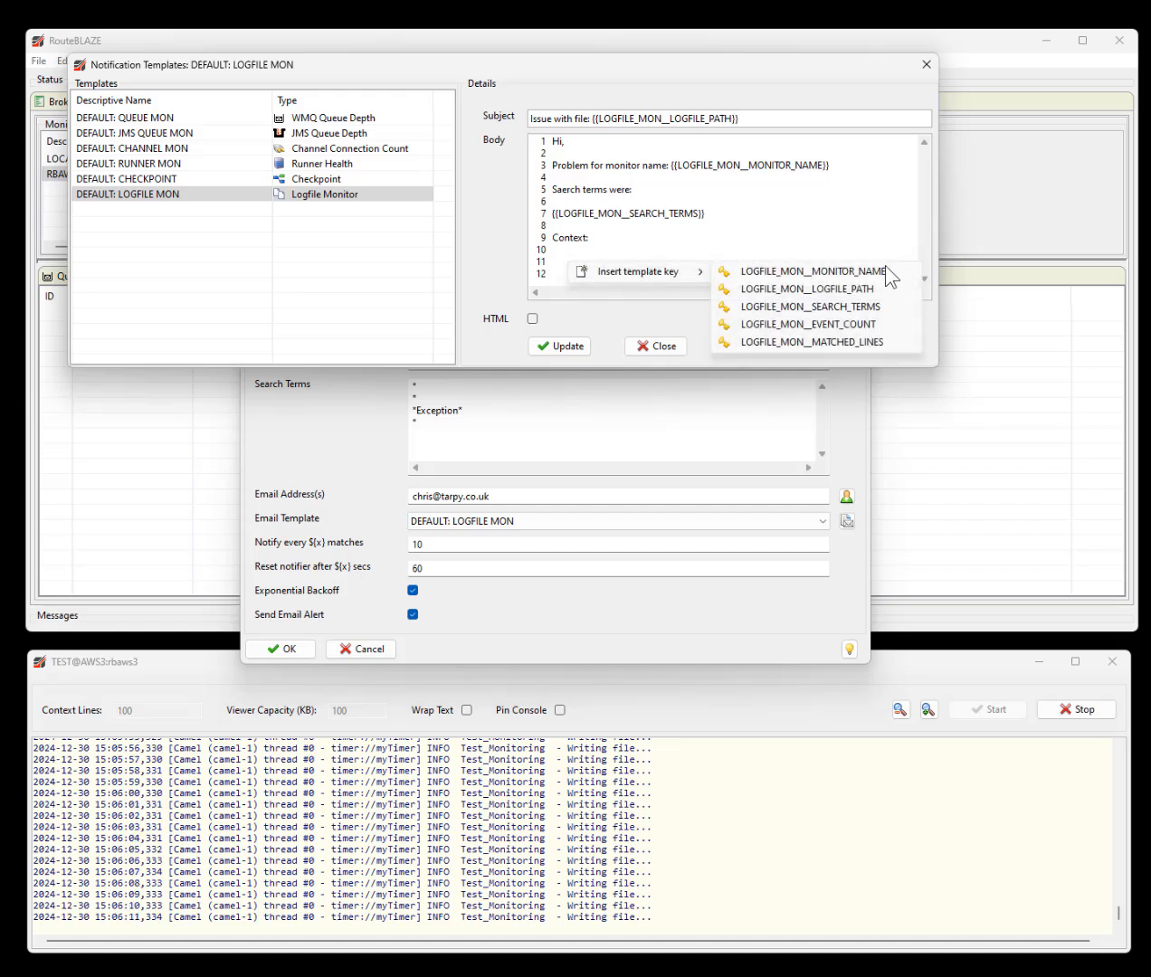
{"action": "left_click", "coordinate": [835, 342]}
Step: Add the line "We have had event count: " with the LOGFILE_MON__EVENT_COUNT key below the matched lines
{"action": "left_click", "coordinate": [778, 270]}
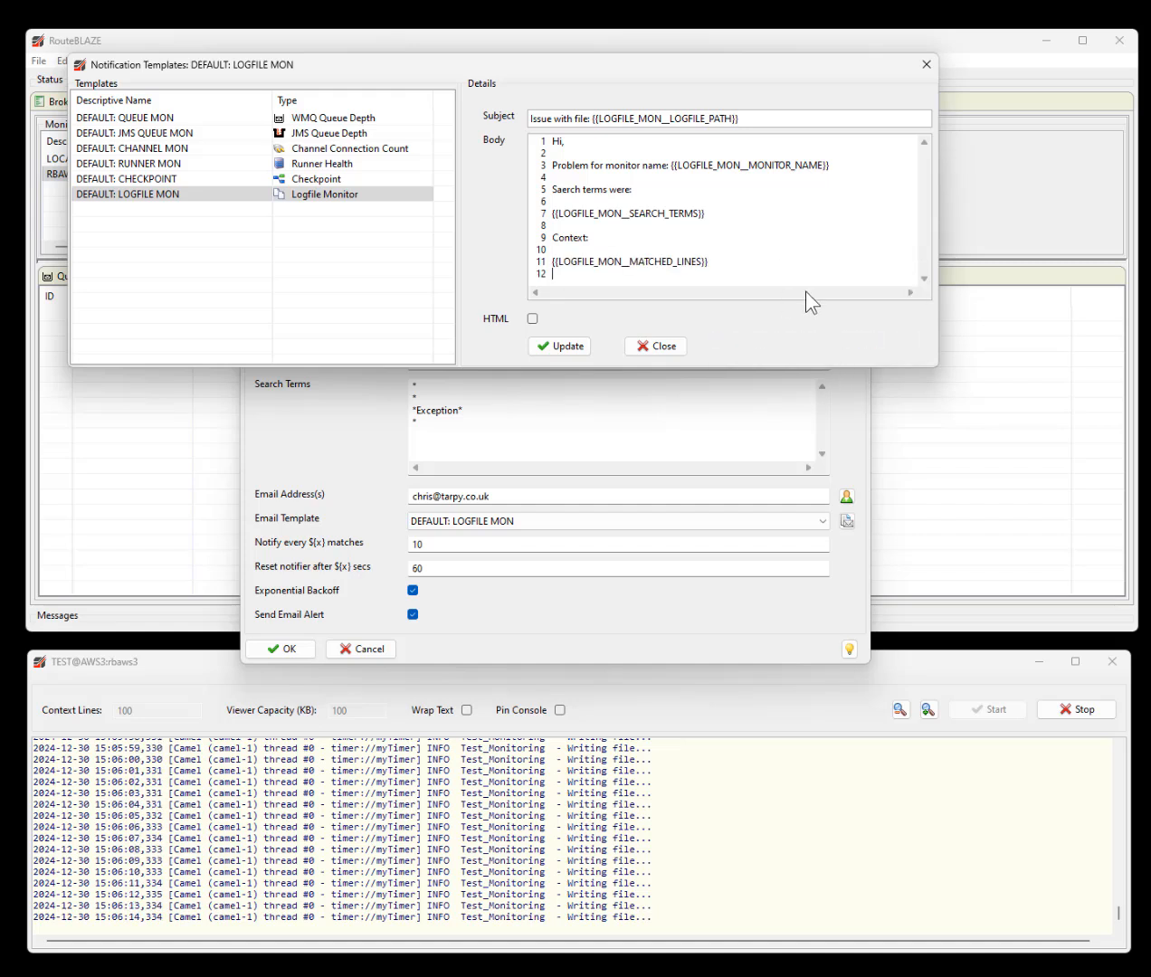
{"action": "key", "text": "Return"}
{"action": "key", "text": "Return"}
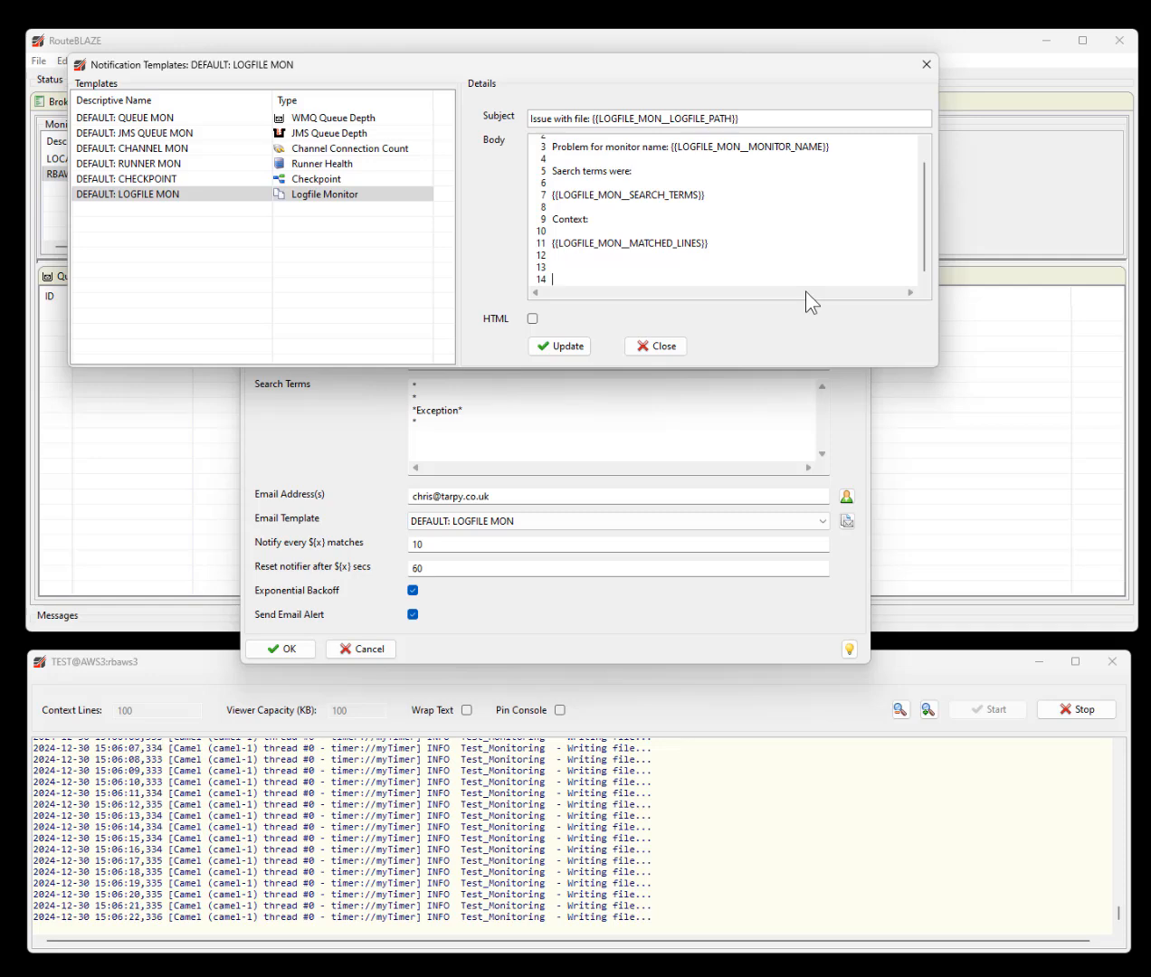
{"action": "type", "text": "We have had "}
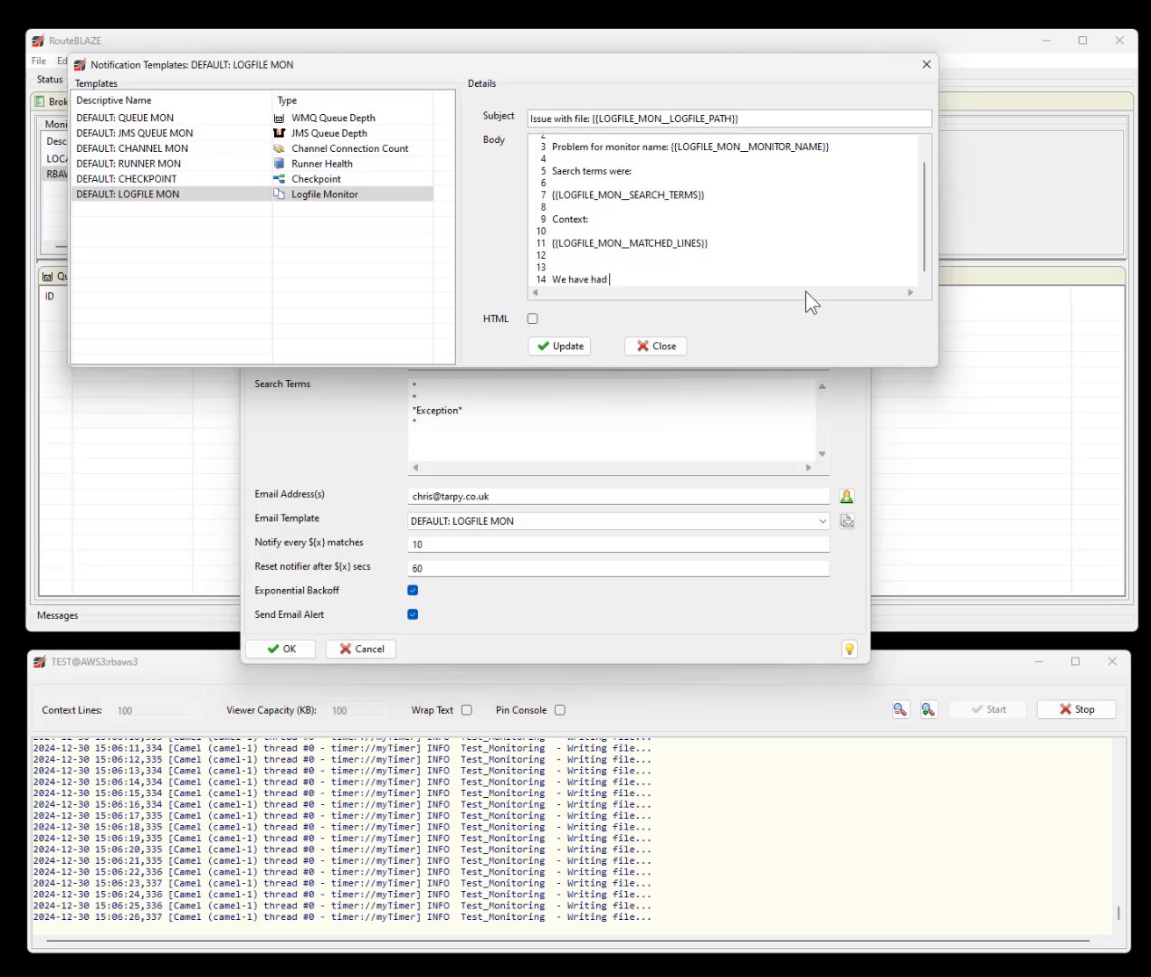
{"action": "type", "text": "event count:"}
{"action": "right_click", "coordinate": [685, 278]}
{"action": "mouse_move", "coordinate": [724, 291]}
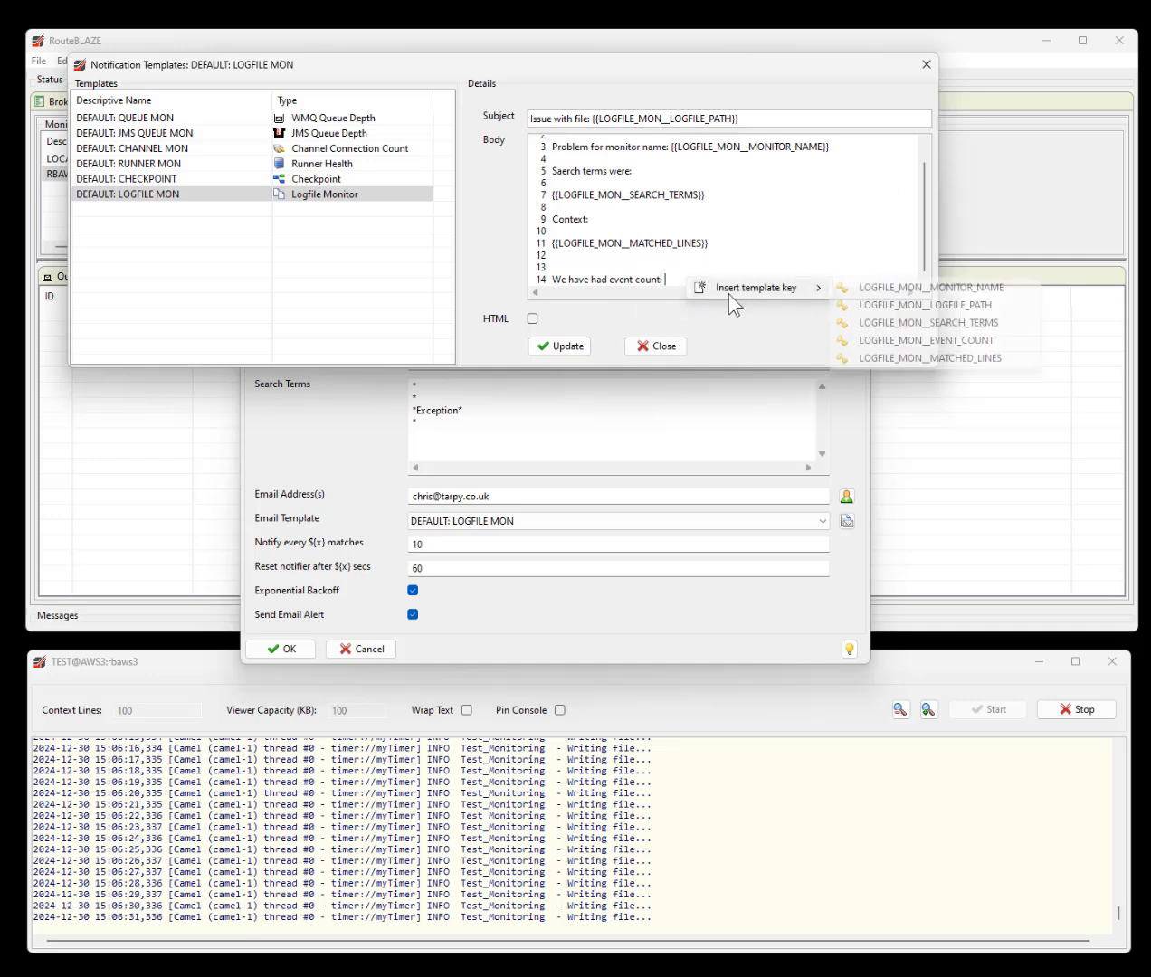
{"action": "left_click", "coordinate": [974, 348]}
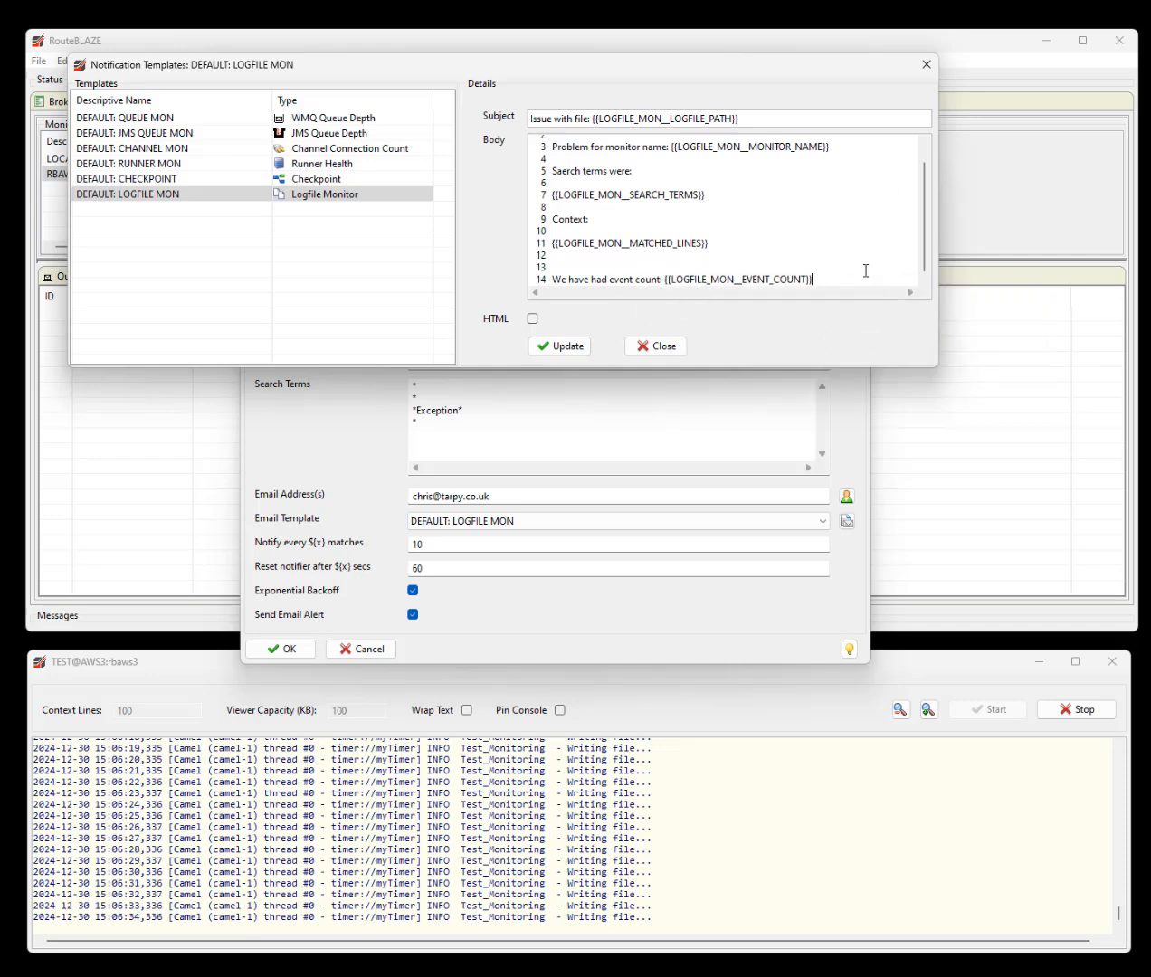
Step: End the template body with the sign-off "Thanks," and "Routeblaze Ops", separated by blank lines
{"action": "key", "text": "Return"}
{"action": "key", "text": "Return"}
{"action": "type", "text": "Thanks,"}
{"action": "key", "text": "Return"}
{"action": "key", "text": "Return"}
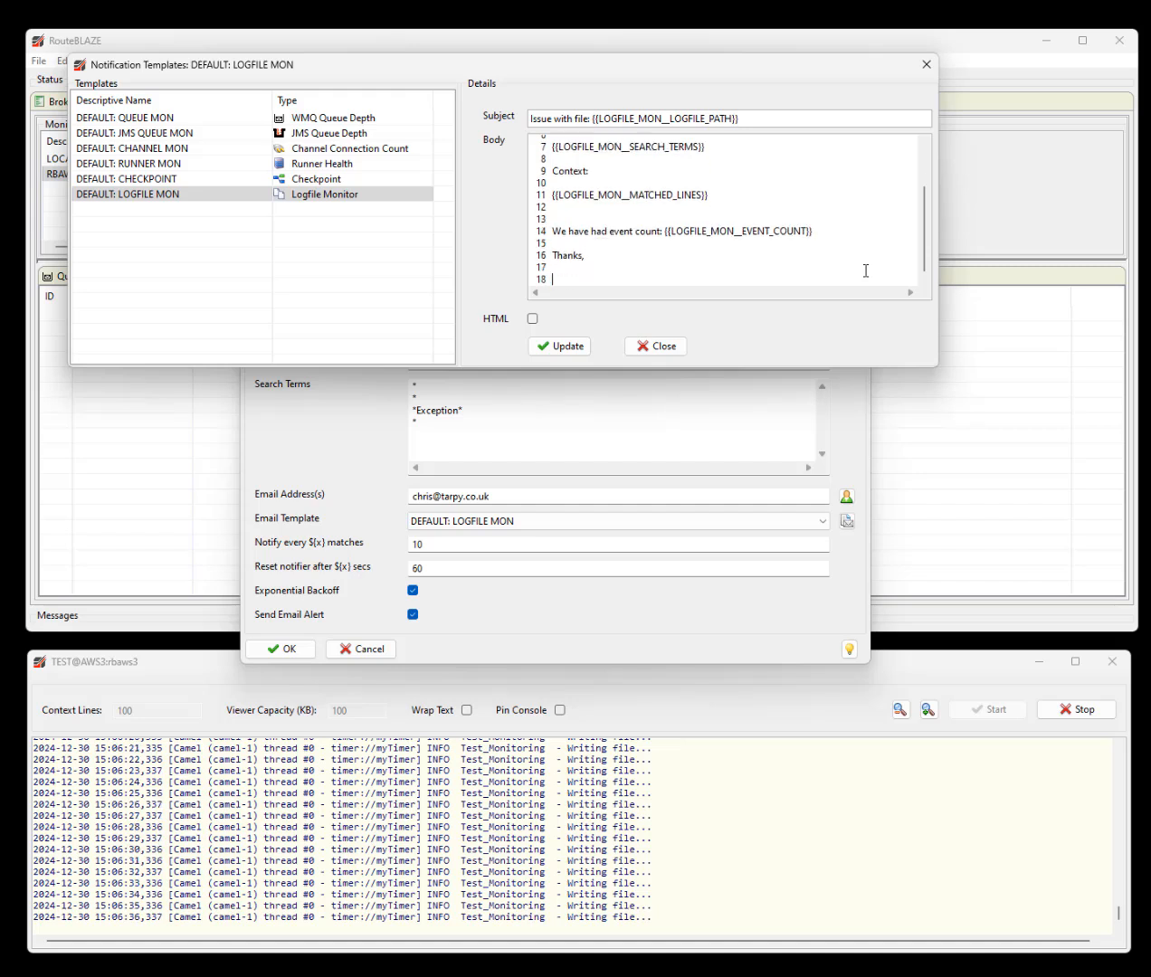
{"action": "type", "text": "Routeblae"}
{"action": "type", "text": "e Ops"}
Step: Save the notification template changes and create the logfile monitor with the entered settings
{"action": "left_click", "coordinate": [549, 342]}
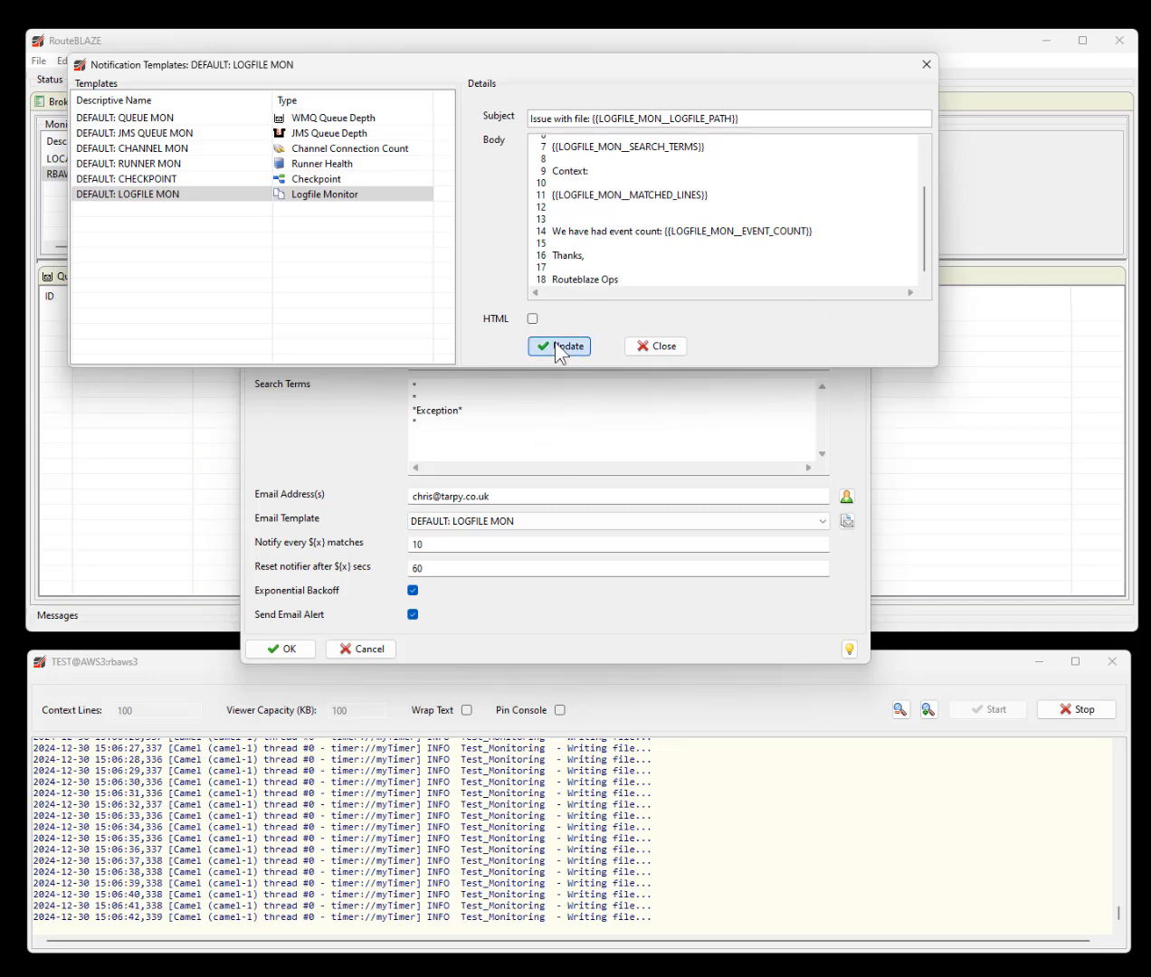
{"action": "left_click", "coordinate": [665, 346]}
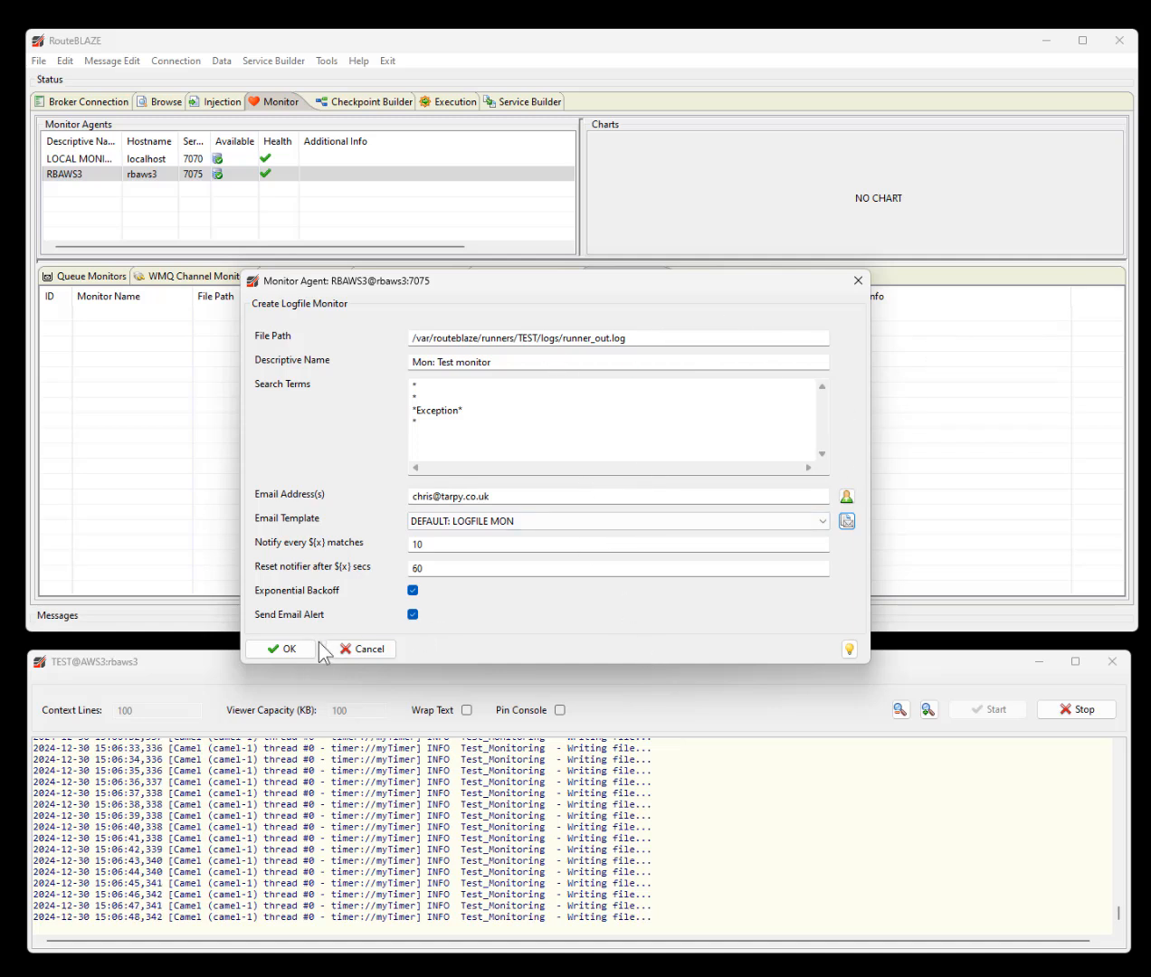
{"action": "left_click", "coordinate": [277, 644]}
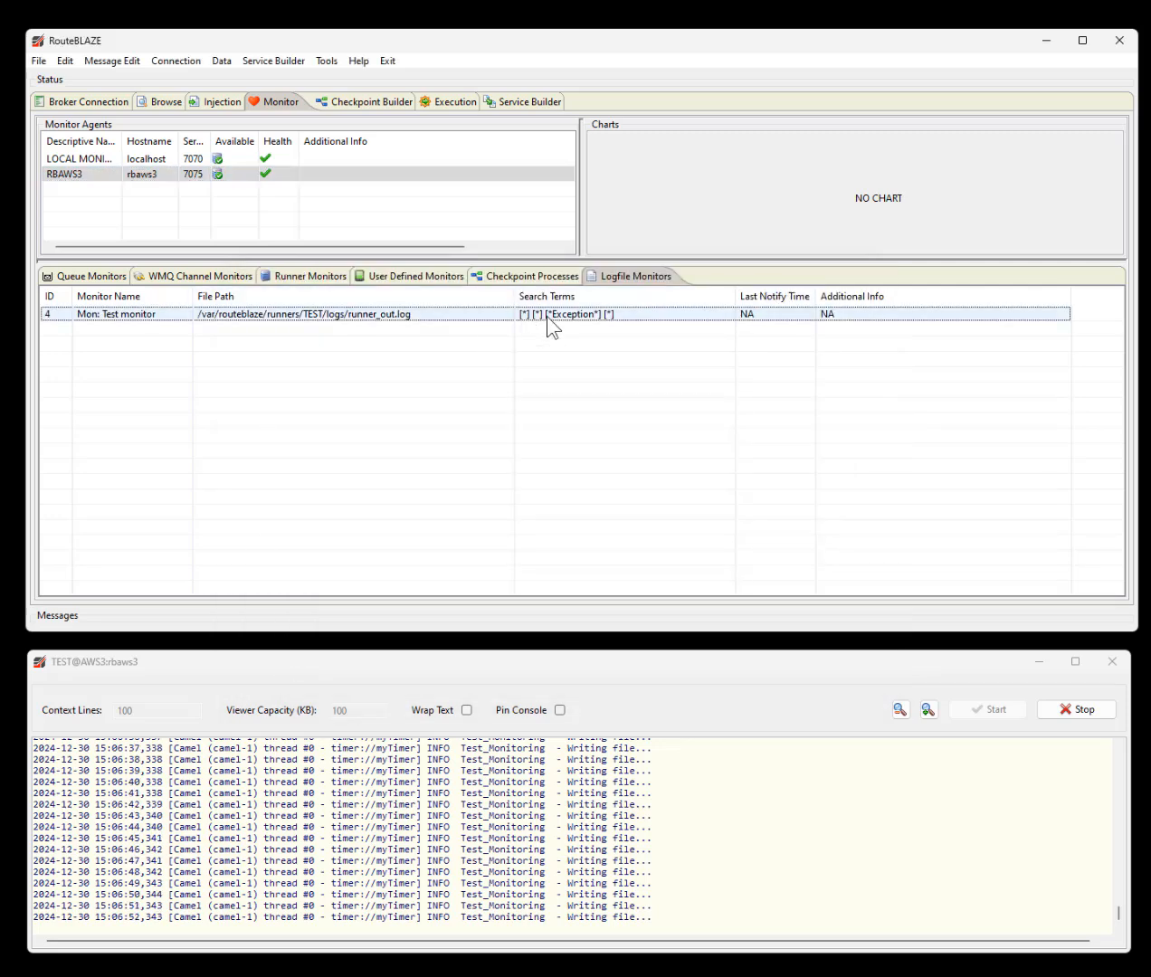
{"action": "left_click", "coordinate": [343, 317]}
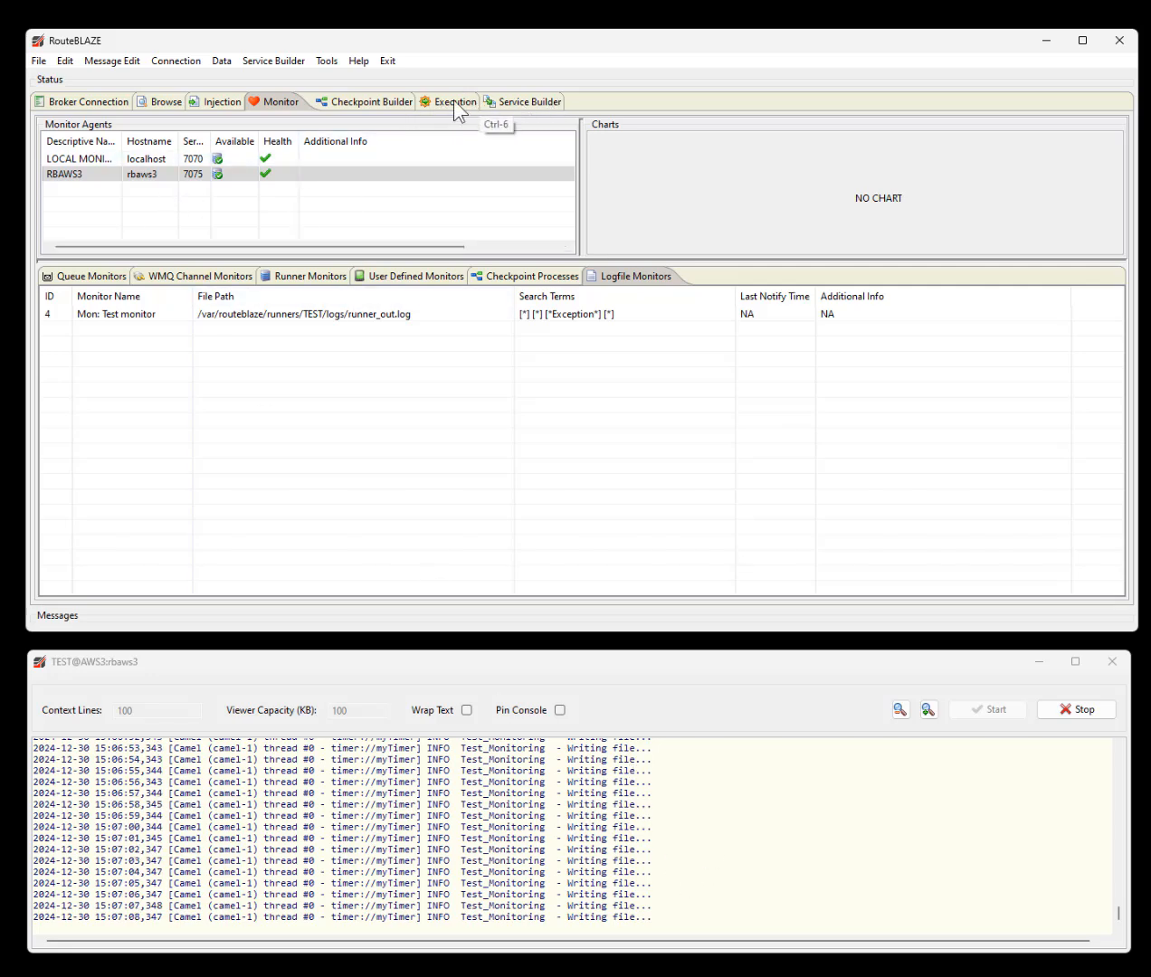
Step: Copy the path /tmp/bad_permissions from the file endpoint of the Test_Monitoring route in the Camel XML
{"action": "left_click", "coordinate": [524, 101]}
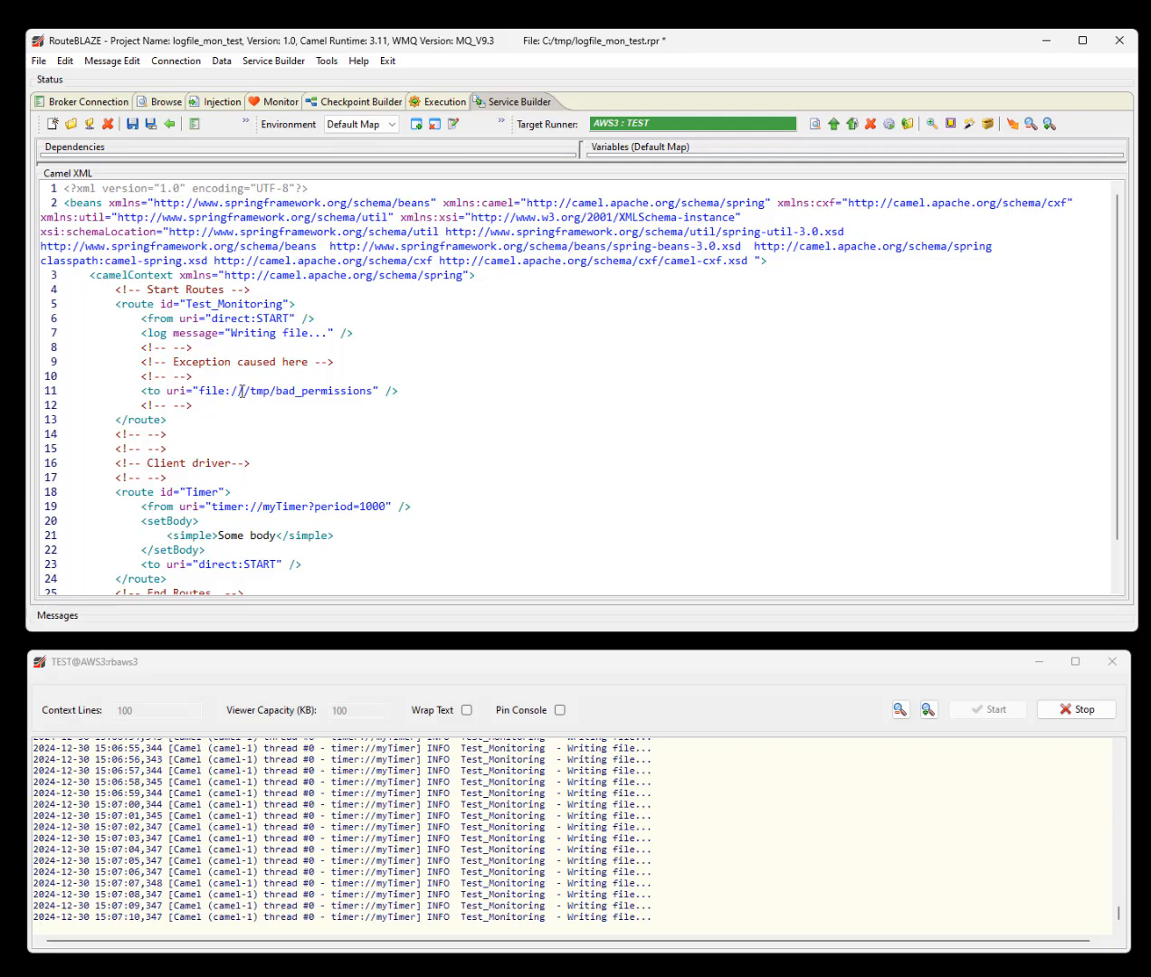
{"action": "left_click_drag", "start_coordinate": [249, 392], "coordinate": [363, 396]}
{"action": "key", "text": "ctrl+c"}
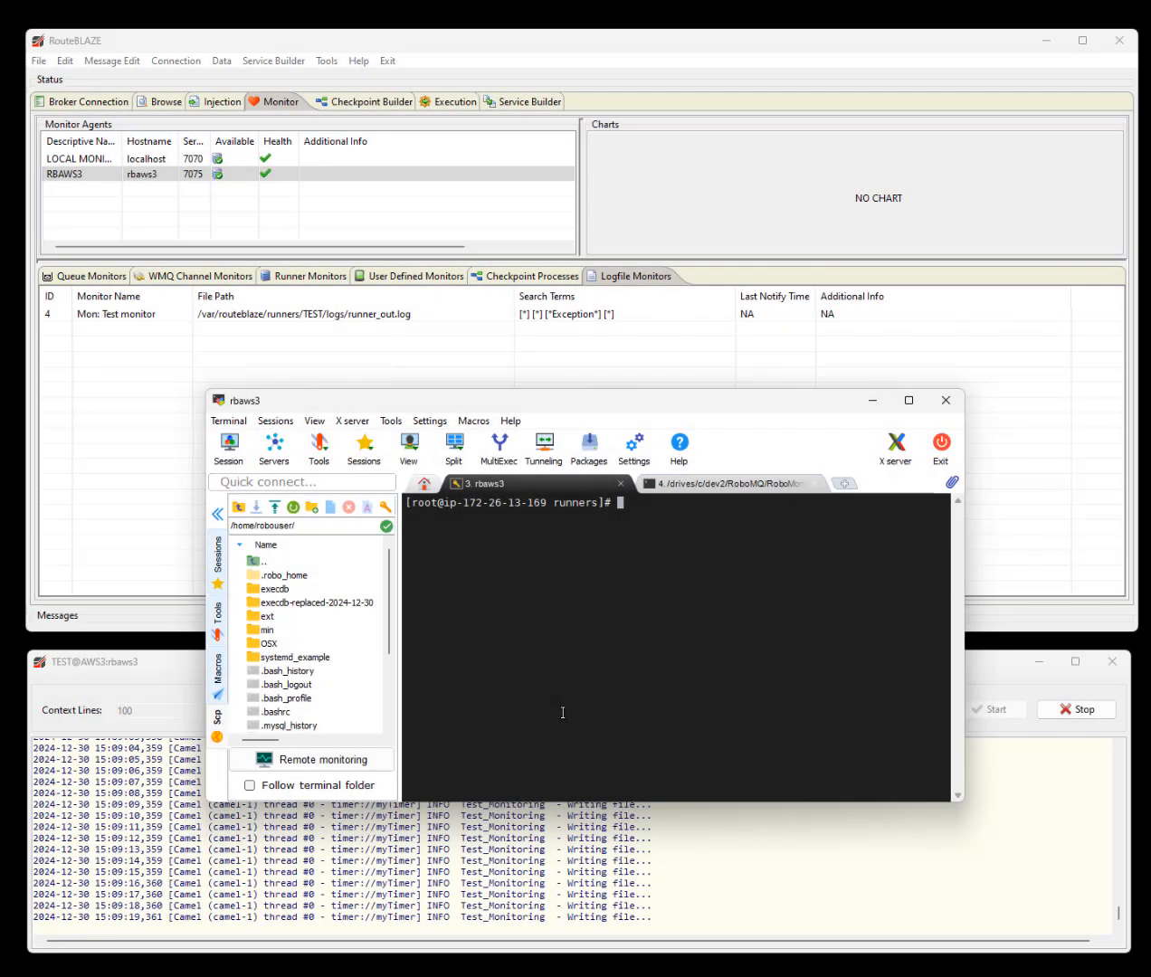
Step: Run chmod 000 on /tmp/bad_permissions in the rbaws3 terminal session, reusing the copied path
{"action": "type", "text": "chmod 000"}
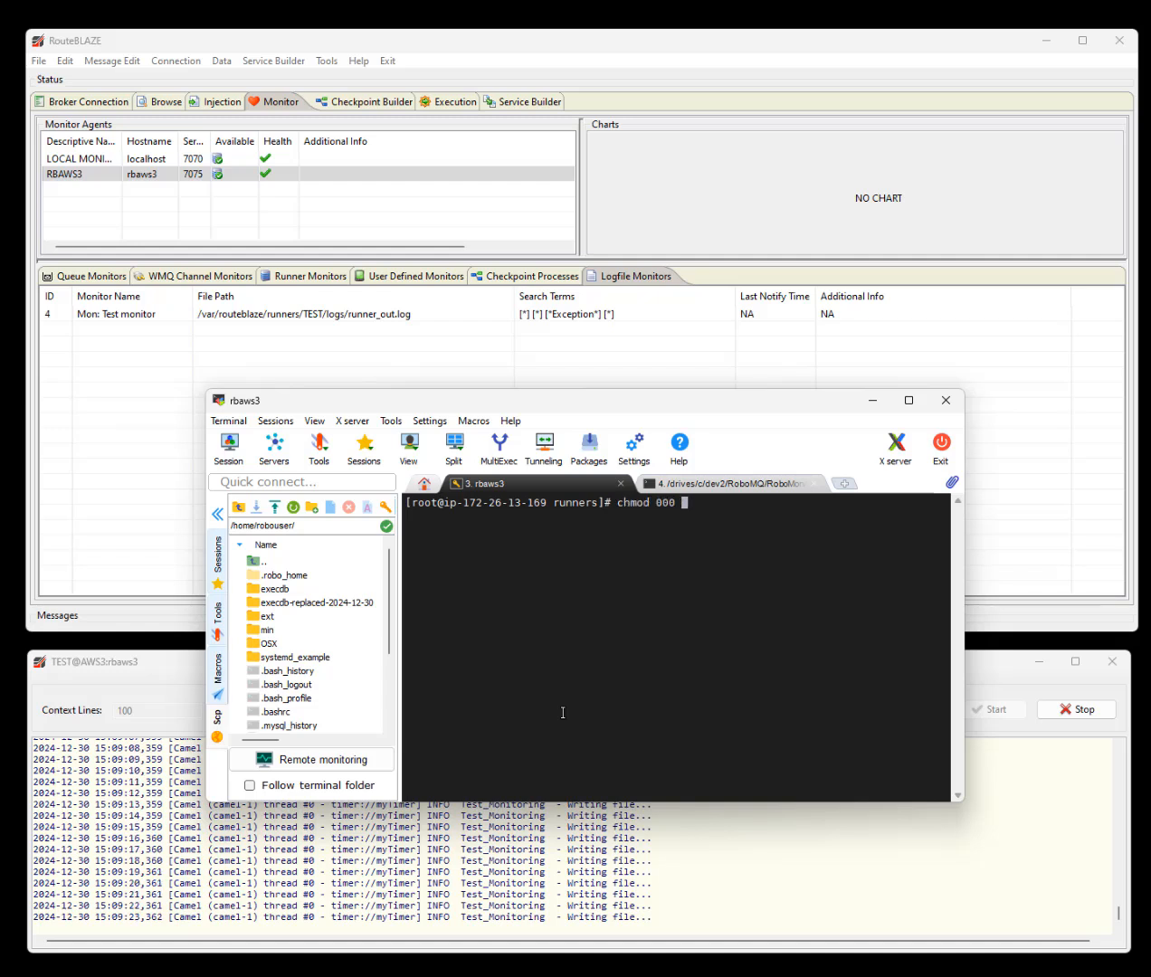
{"action": "right_click", "coordinate": [687, 693]}
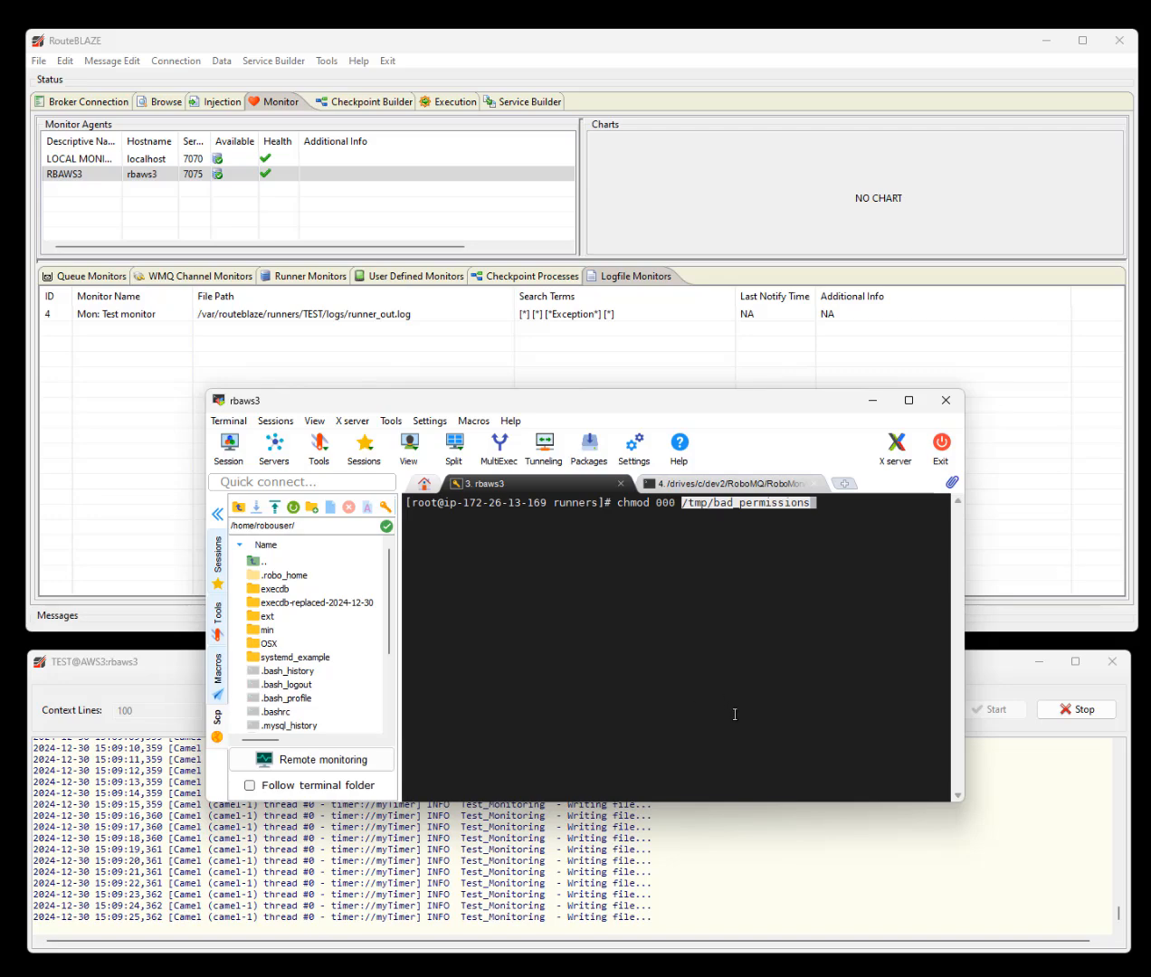
{"action": "key", "text": "Return"}
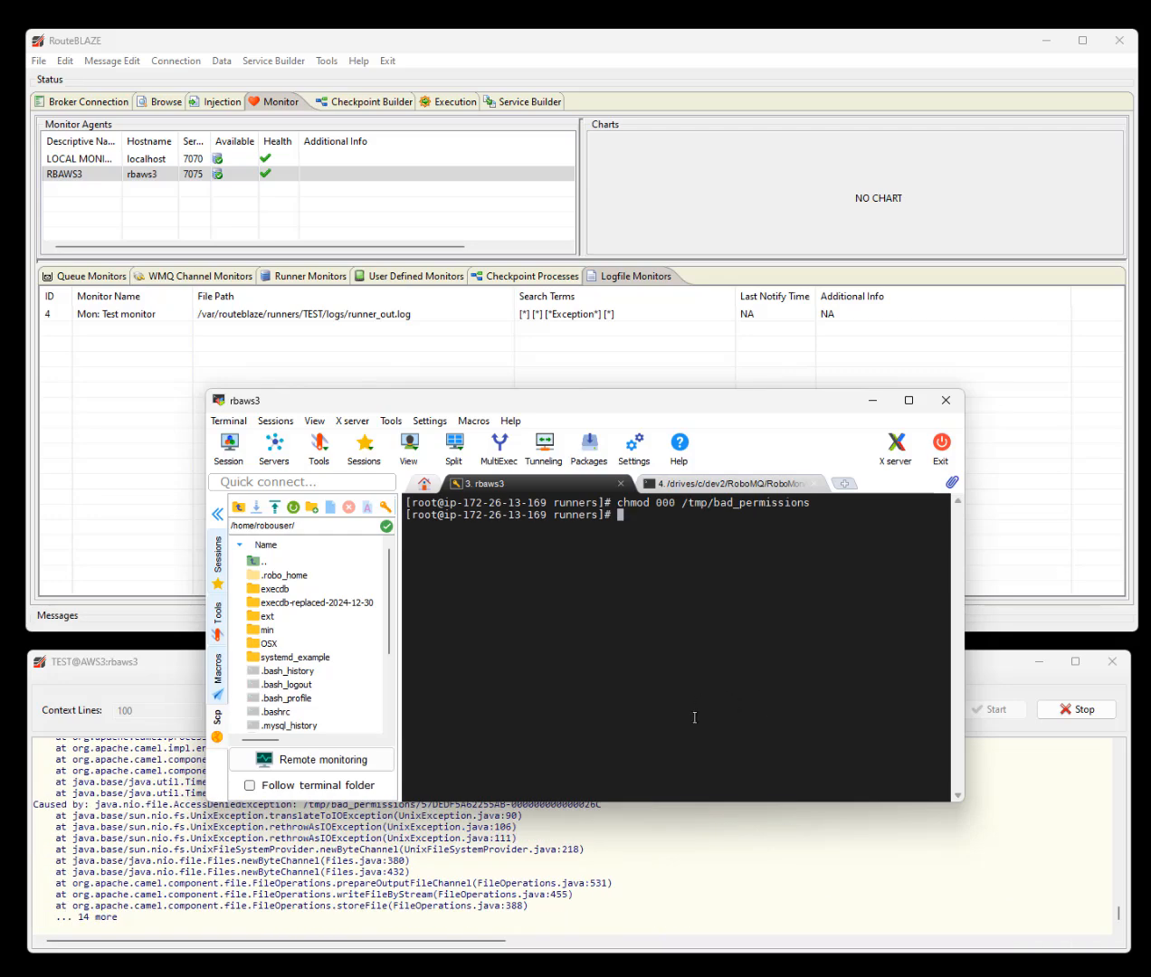
Step: Put the terminal away and widen the Last Notify Time column in the logfile monitors list to show full timestamps
{"action": "left_click", "coordinate": [873, 401]}
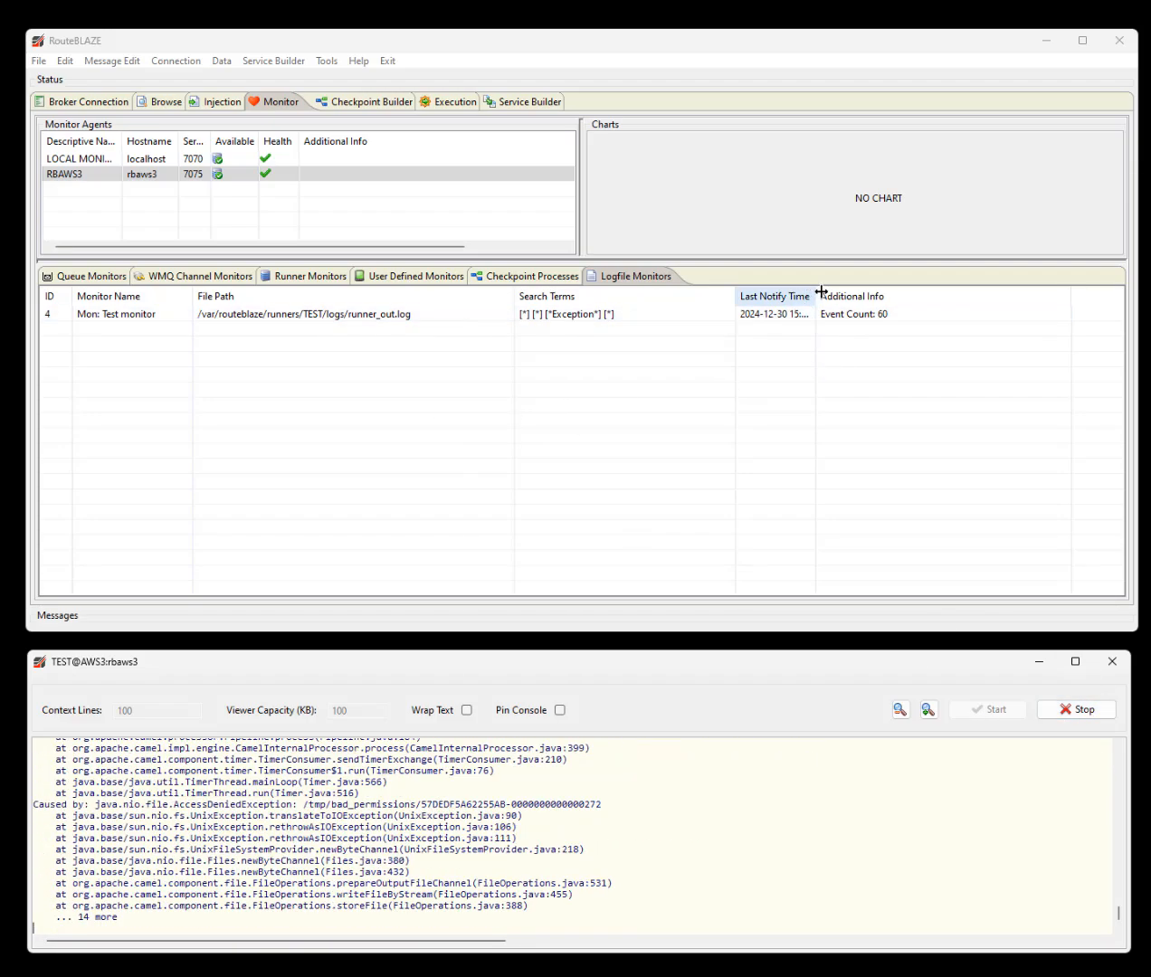
{"action": "left_click_drag", "start_coordinate": [817, 291], "coordinate": [866, 293]}
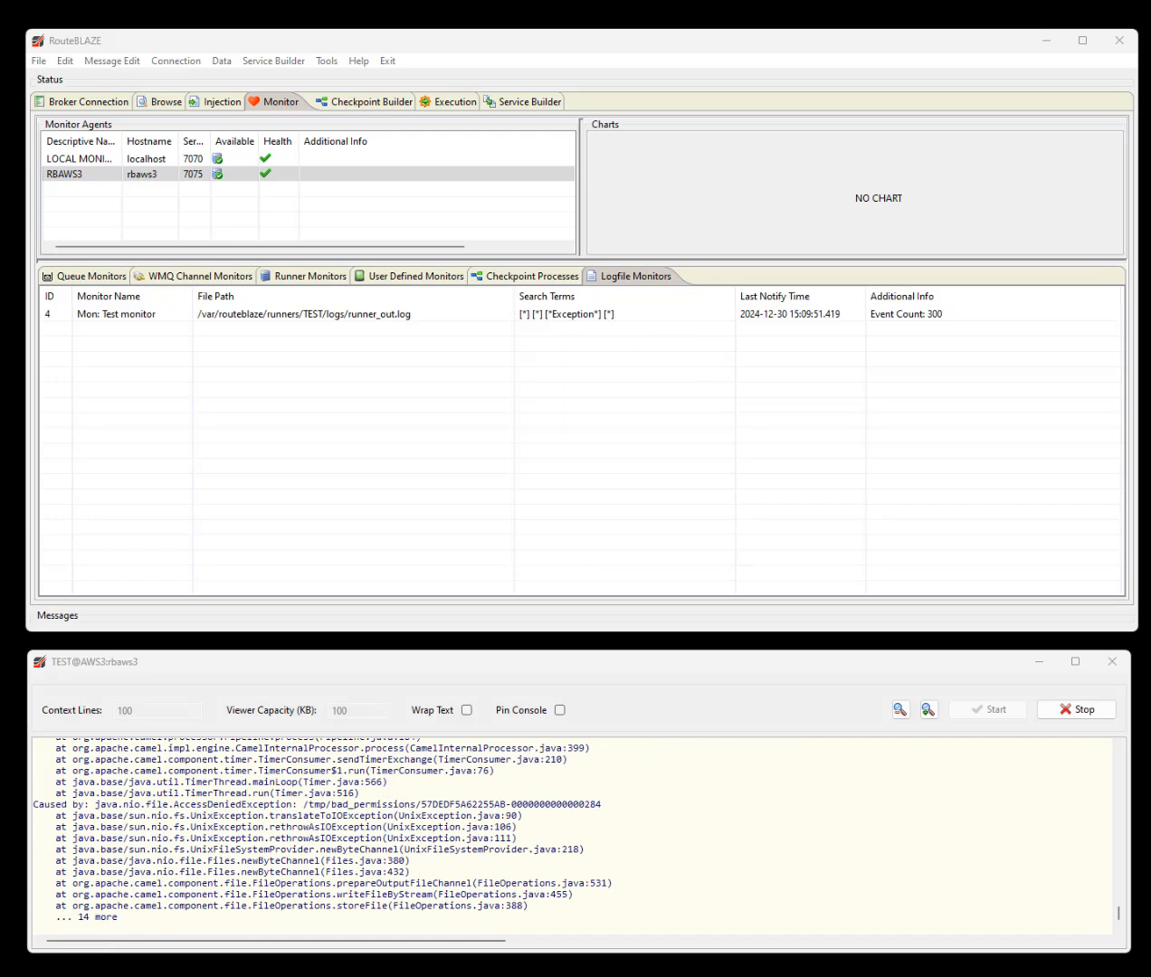
Step: Examine three successive alert emails about the TEST runner's runner_out.log, checking each one's search terms, context lines and event count, and close each
{"action": "left_click_drag", "start_coordinate": [502, 973], "coordinate": [564, 361]}
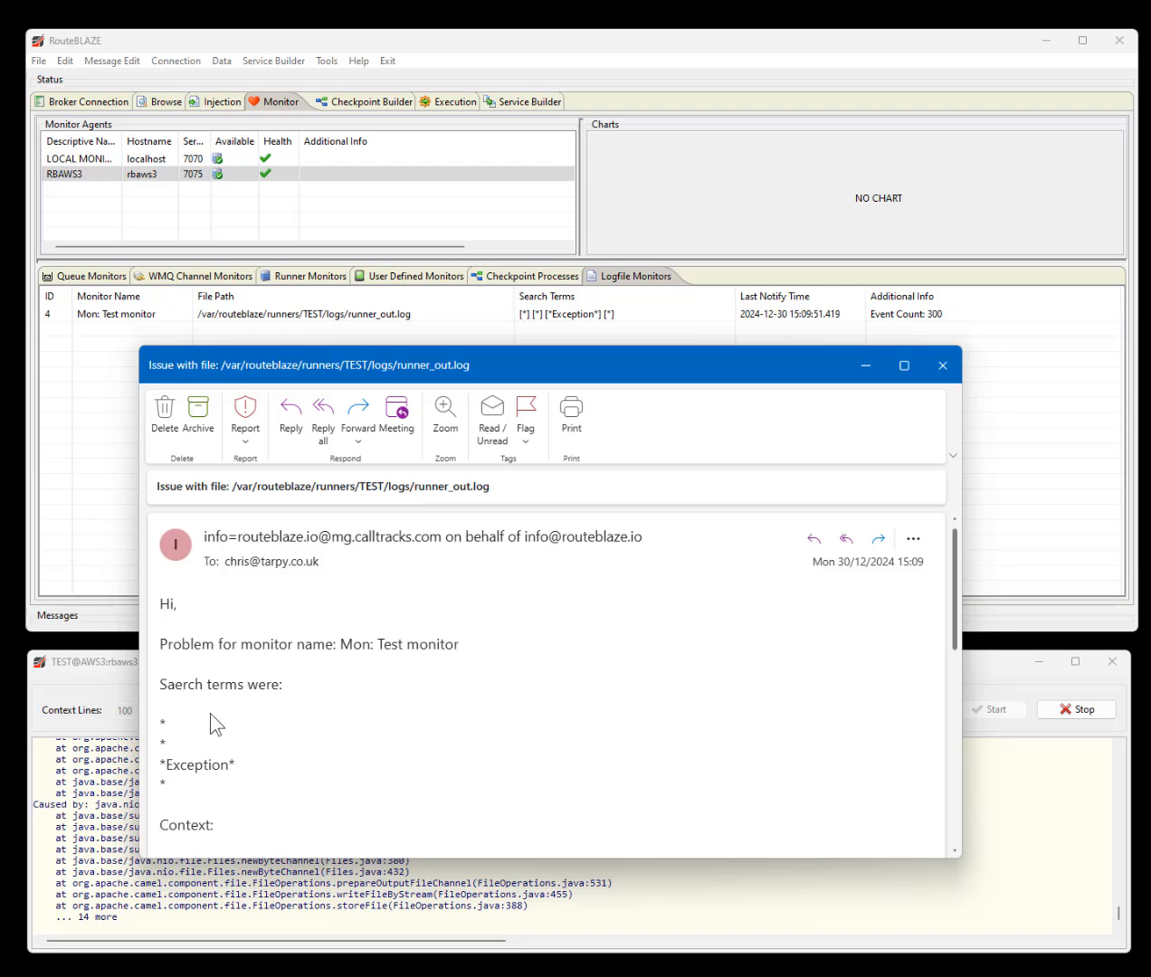
{"action": "scroll", "coordinate": [211, 715], "scroll_direction": "down", "scroll_amount": 3}
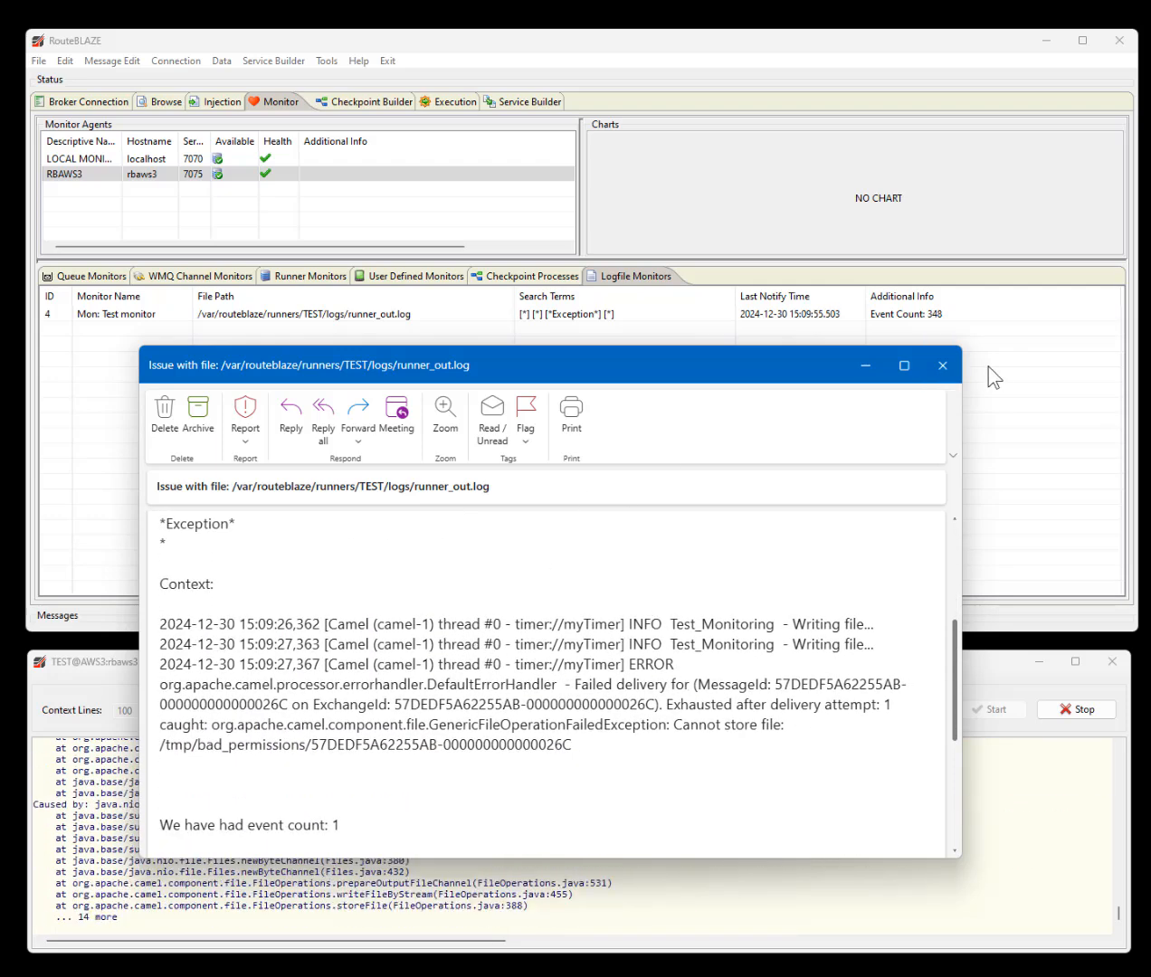
{"action": "left_click", "coordinate": [935, 365]}
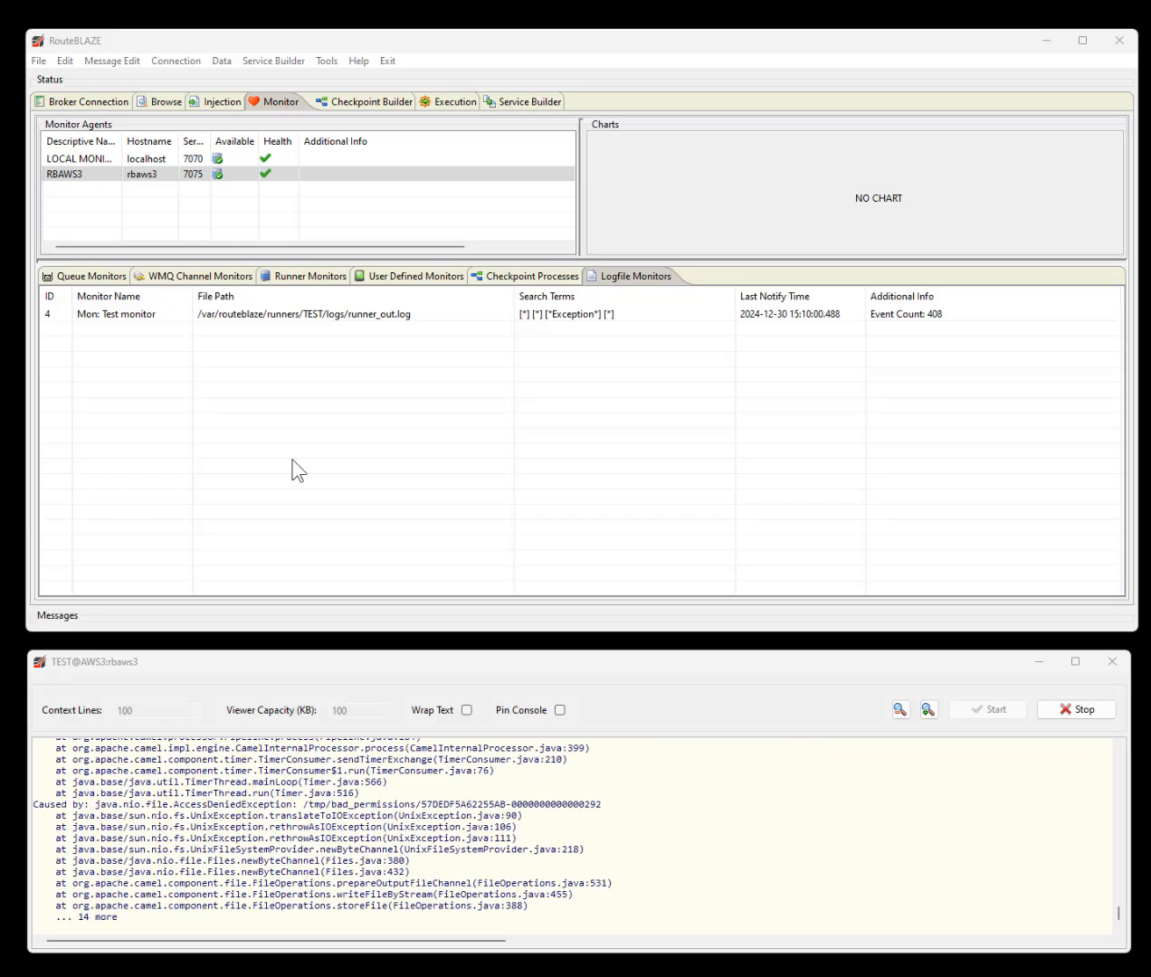
{"action": "left_click_drag", "start_coordinate": [297, 800], "coordinate": [540, 283]}
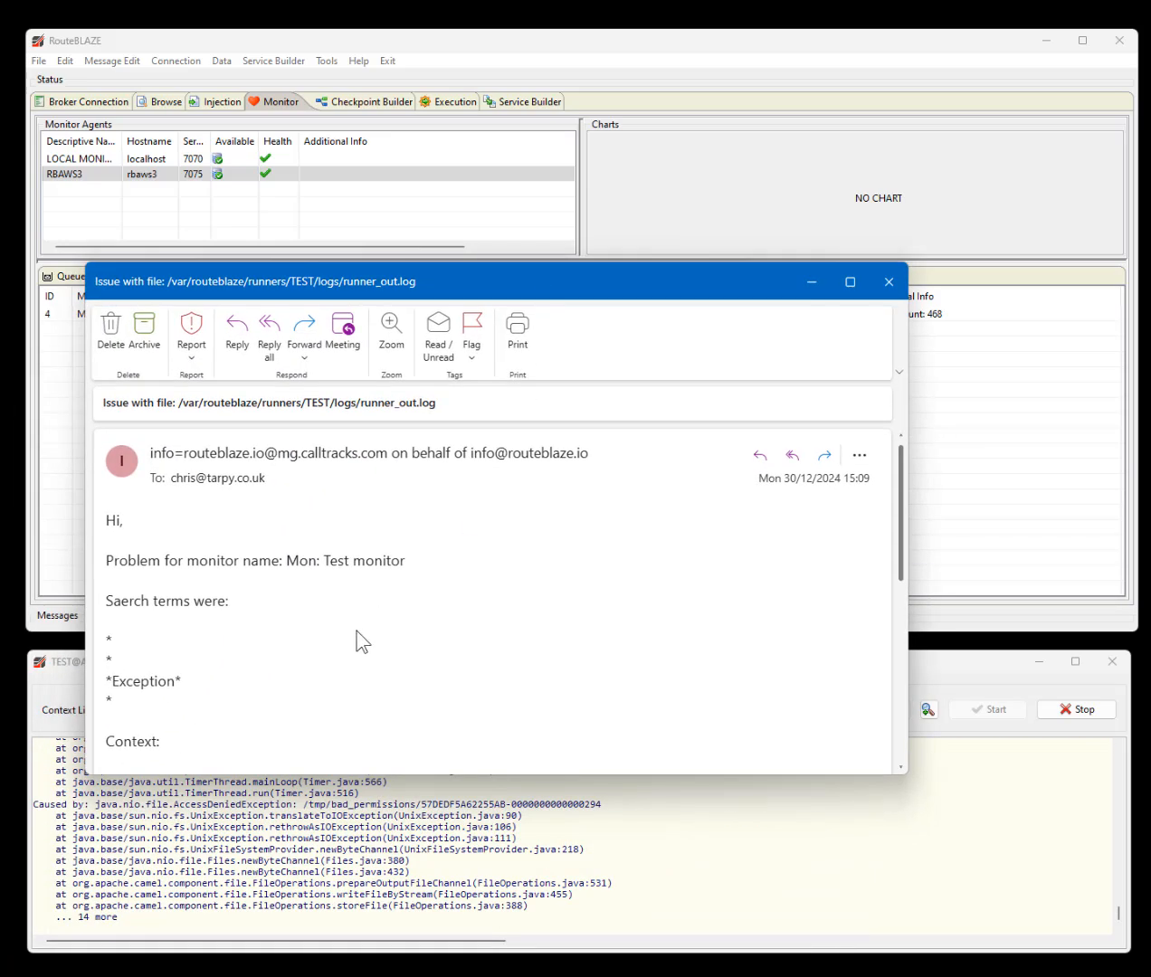
{"action": "scroll", "coordinate": [386, 685], "scroll_direction": "down", "scroll_amount": 4}
{"action": "scroll", "coordinate": [452, 657], "scroll_direction": "down", "scroll_amount": 5}
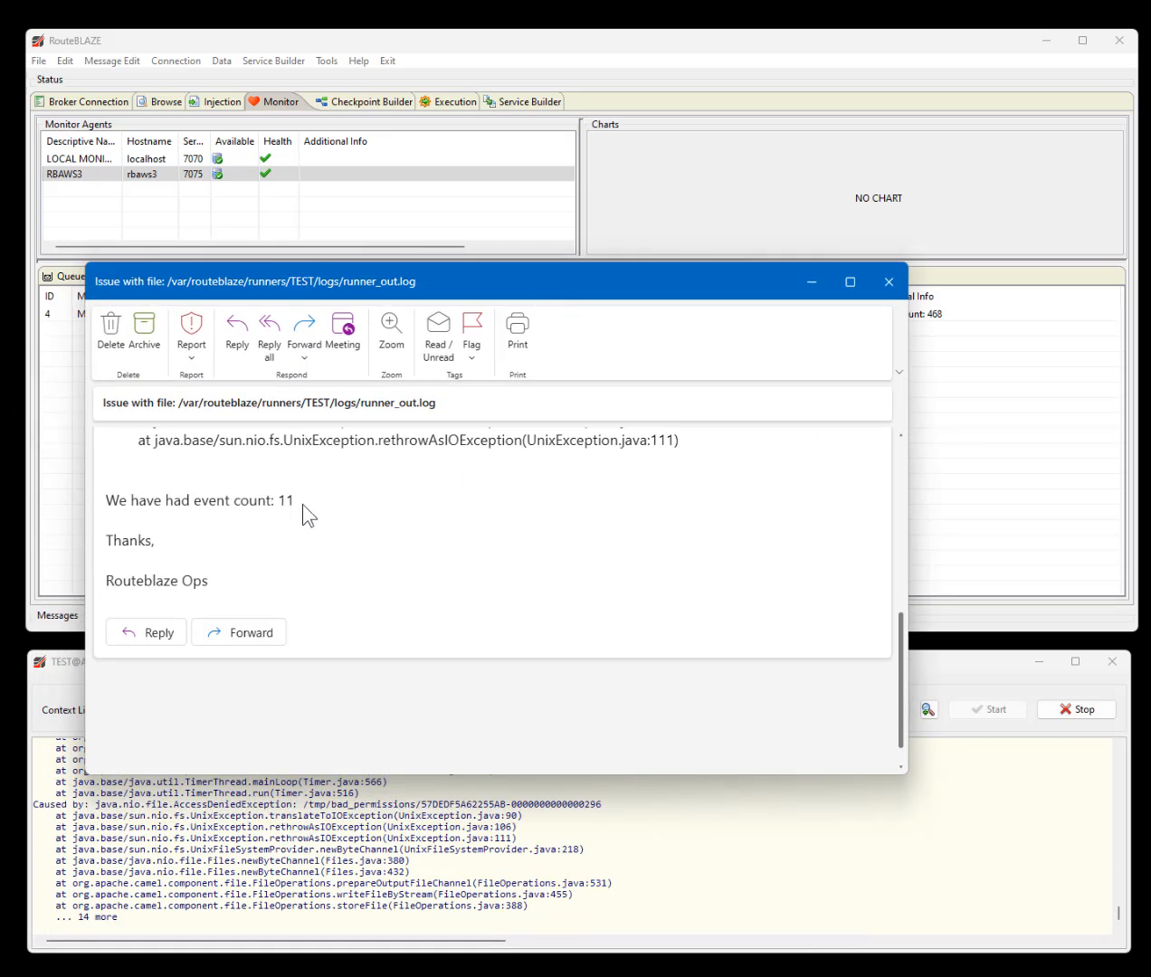
{"action": "left_click", "coordinate": [895, 291]}
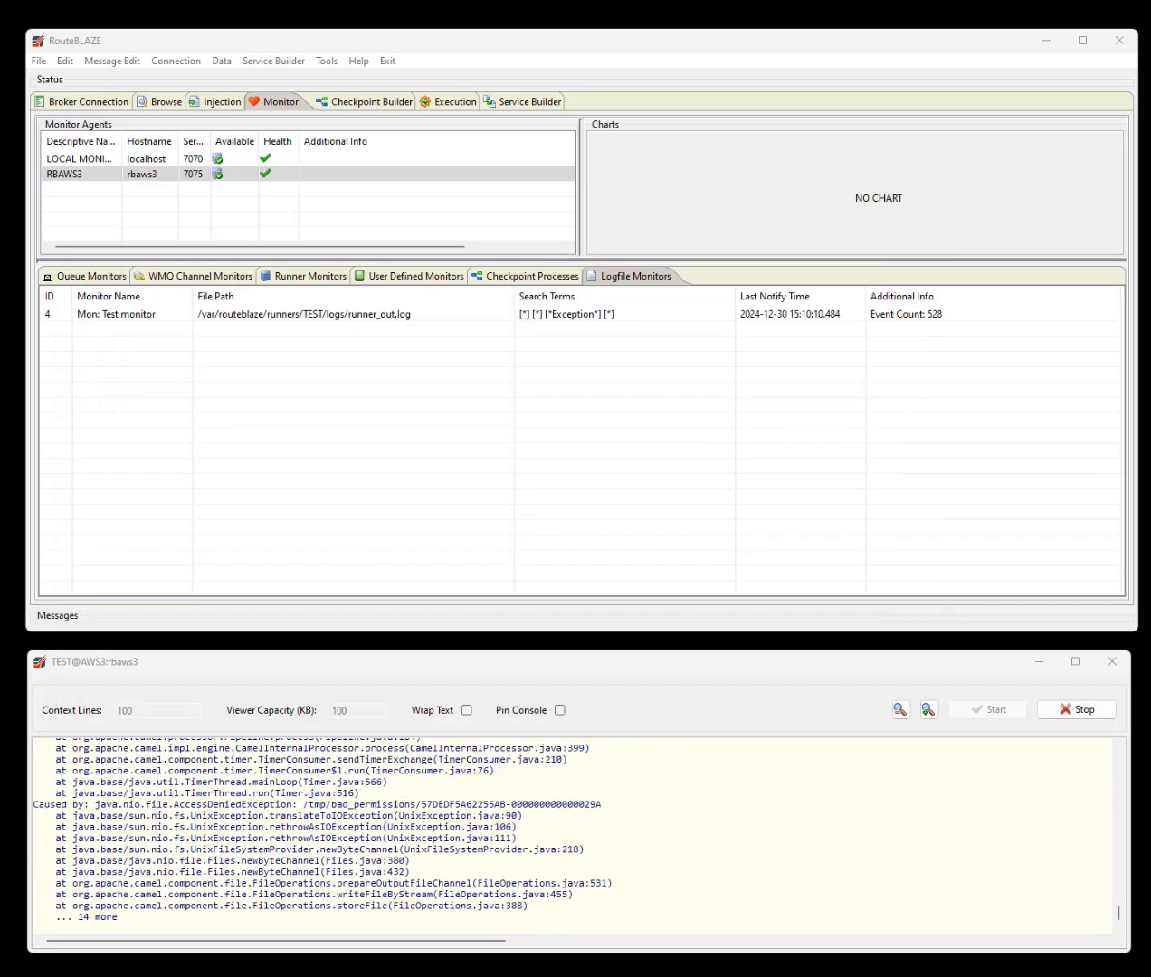
{"action": "left_click_drag", "start_coordinate": [534, 968], "coordinate": [568, 232]}
{"action": "scroll", "coordinate": [373, 597], "scroll_direction": "down", "scroll_amount": 3}
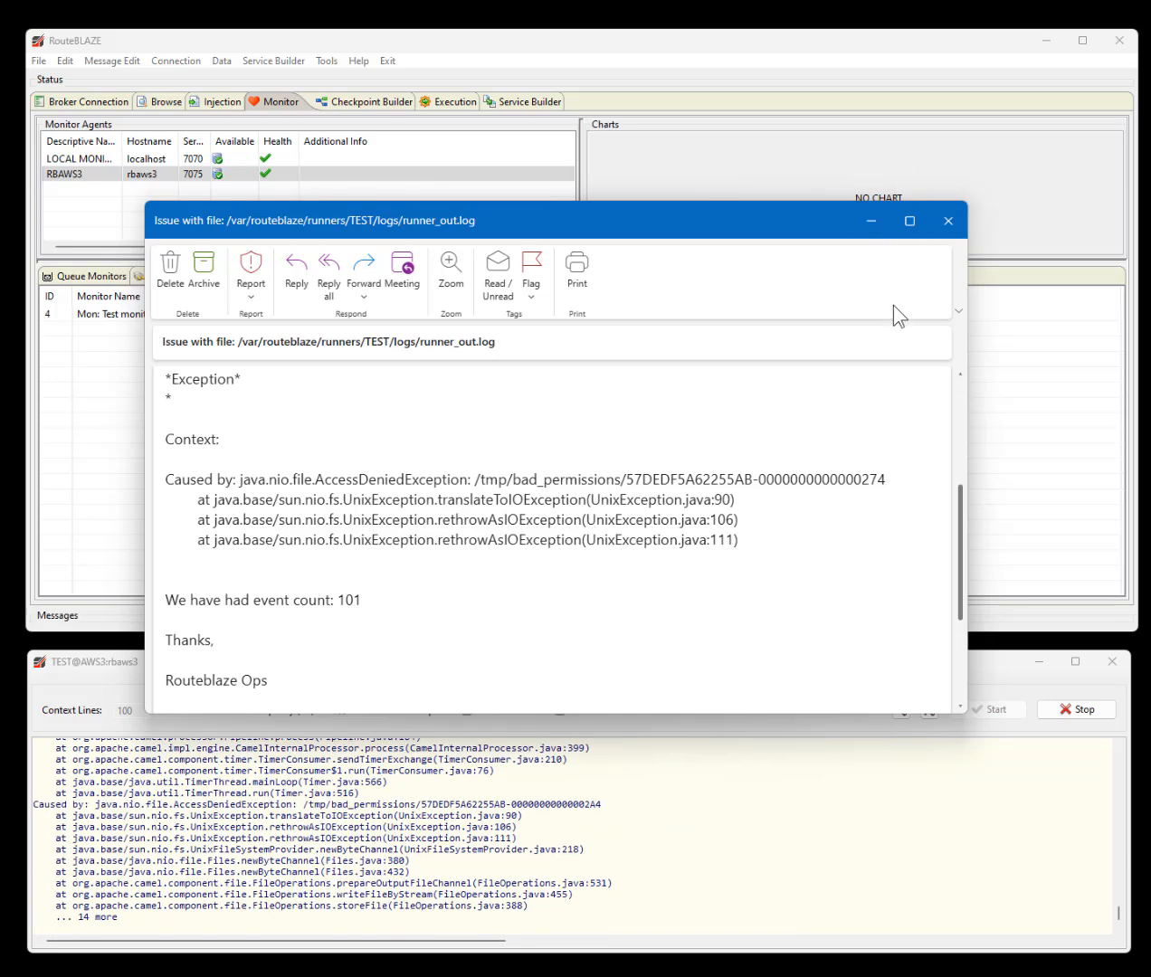
{"action": "left_click", "coordinate": [945, 220]}
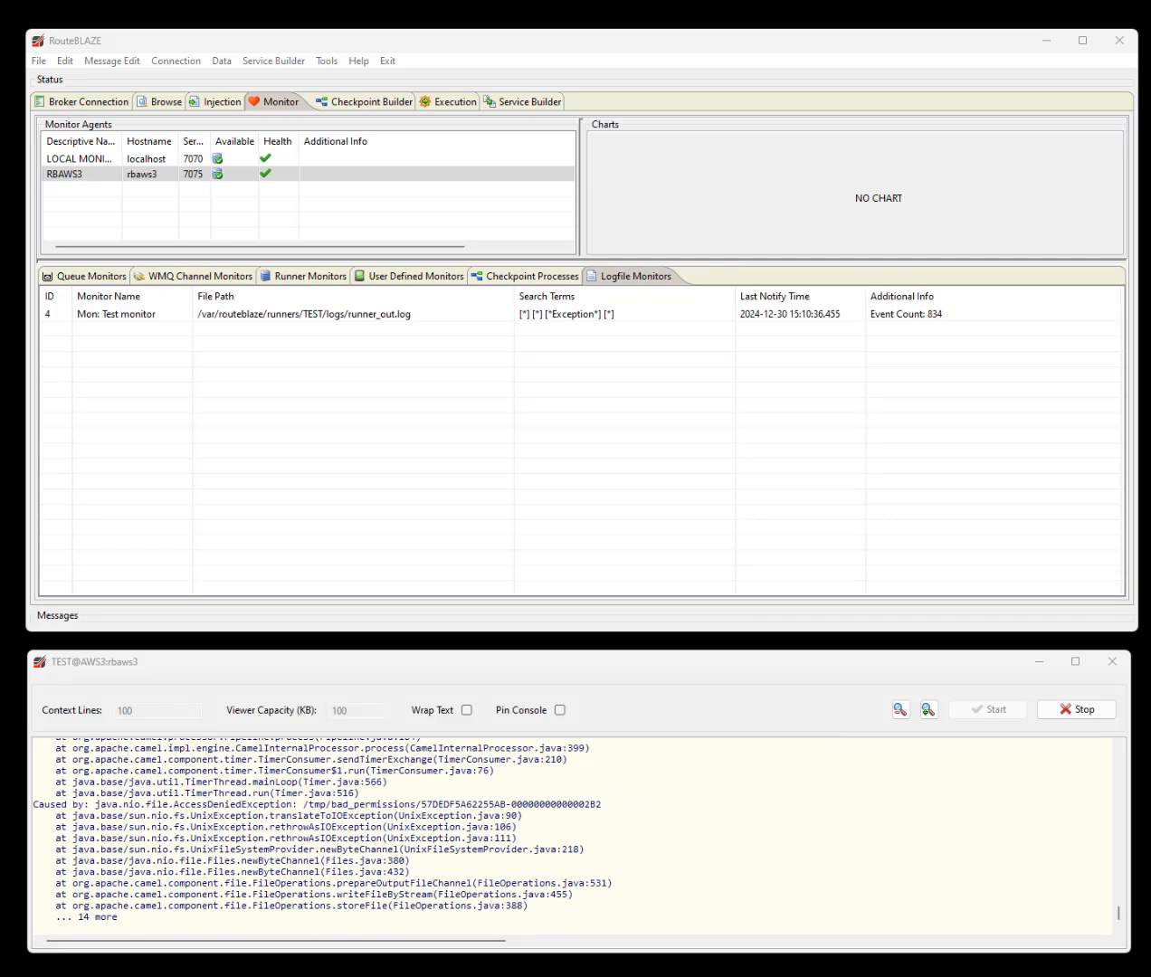
Step: Switch to the rbaws3 terminal session, run chmod 755 on /tmp/bad_permissions by editing the previous chmod command, and put the terminal away
{"action": "left_click", "coordinate": [658, 976]}
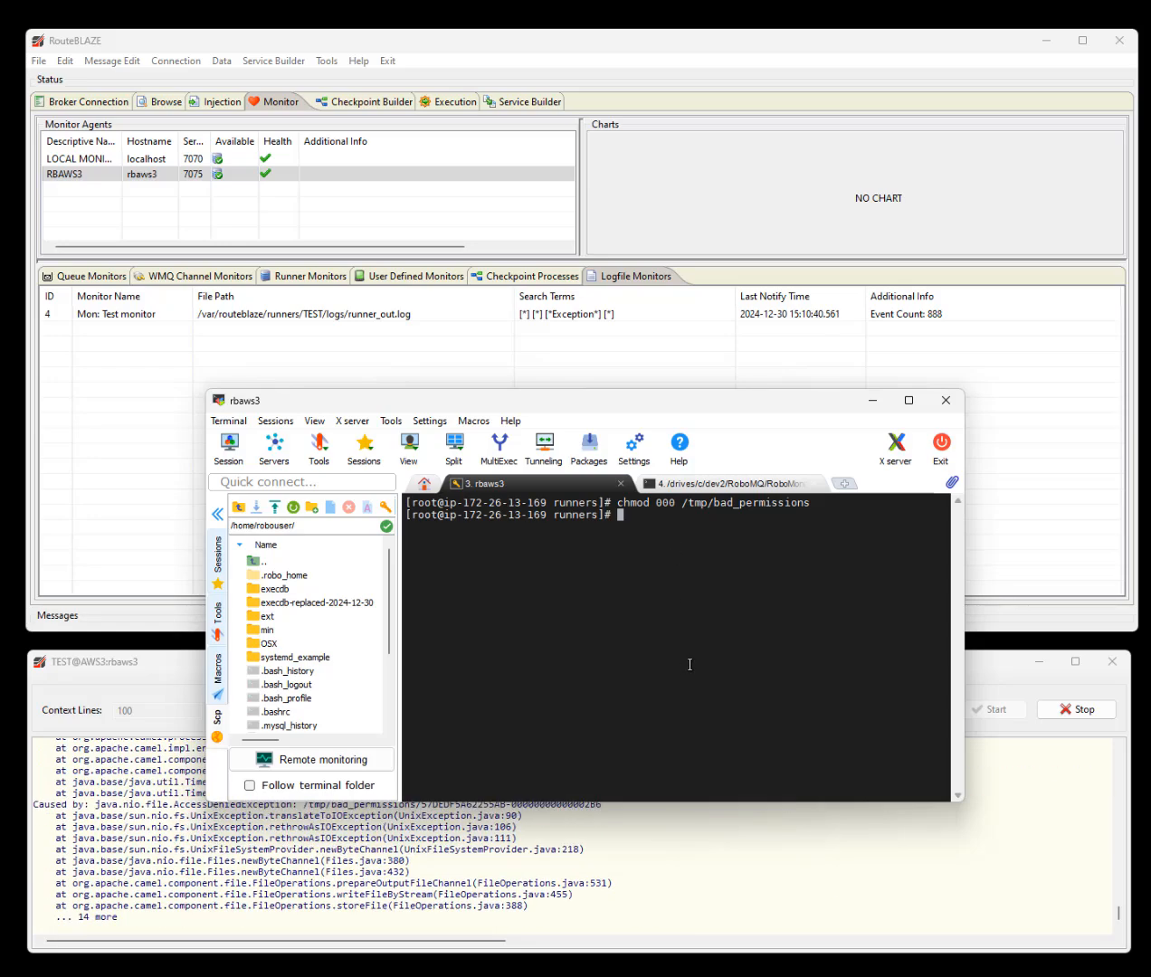
{"action": "key", "text": "Return"}
{"action": "key", "text": "Return"}
{"action": "key", "text": "Up"}
{"action": "key", "text": "Left"}
{"action": "key", "text": "Left"}
{"action": "key", "text": "Left"}
{"action": "key", "text": "Left"}
{"action": "key", "text": "Left"}
{"action": "key", "text": "Left"}
{"action": "key", "text": "Left"}
{"action": "key", "text": "Left"}
{"action": "key", "text": "Left"}
{"action": "key", "text": "Left"}
{"action": "key", "text": "Left"}
{"action": "key", "text": "Left"}
{"action": "key", "text": "Left"}
{"action": "key", "text": "Left"}
{"action": "key", "text": "Left"}
{"action": "key", "text": "Left"}
{"action": "key", "text": "Left"}
{"action": "key", "text": "Left"}
{"action": "key", "text": "Left"}
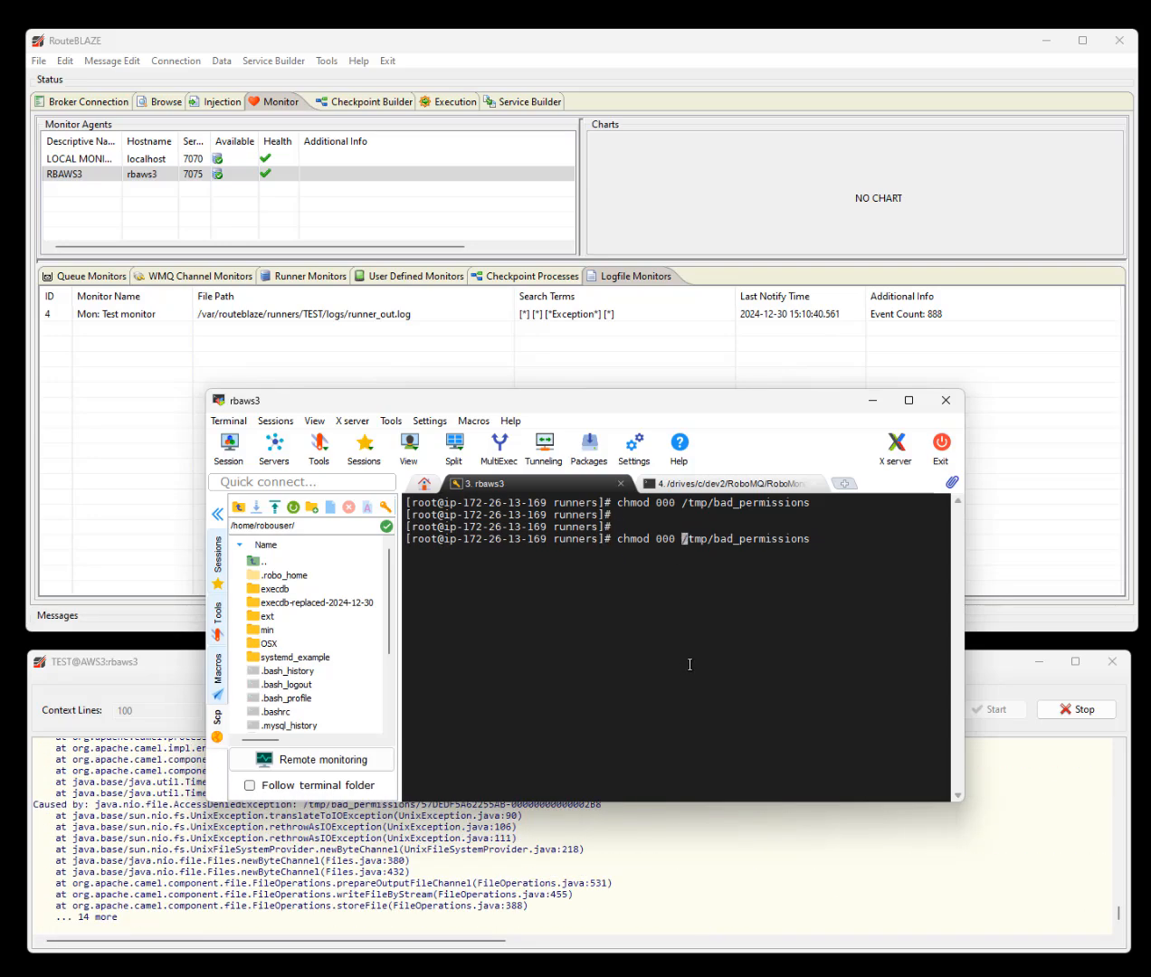
{"action": "key", "text": "BackSpace"}
{"action": "key", "text": "BackSpace"}
{"action": "key", "text": "BackSpace"}
{"action": "type", "text": "755"}
{"action": "key", "text": "Return"}
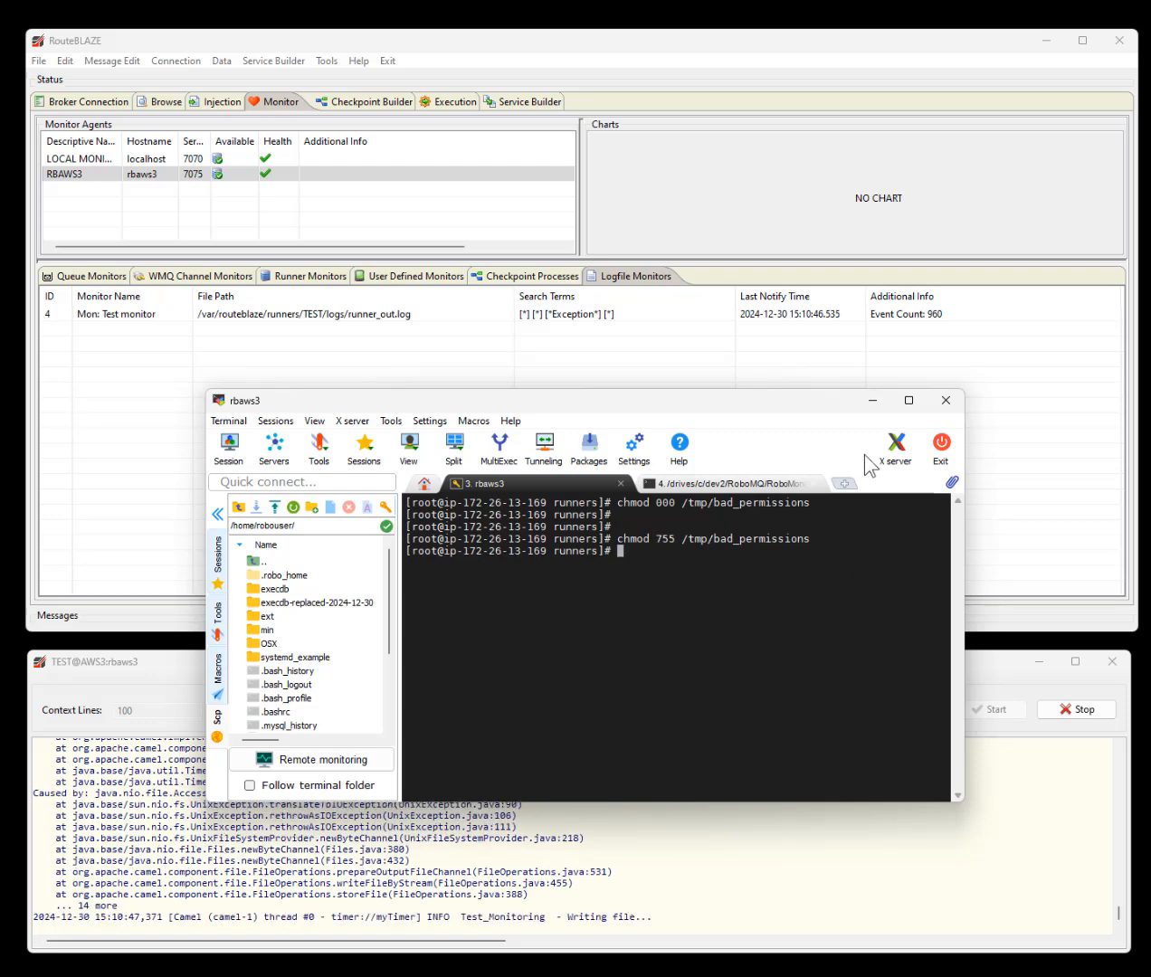
{"action": "left_click", "coordinate": [872, 400]}
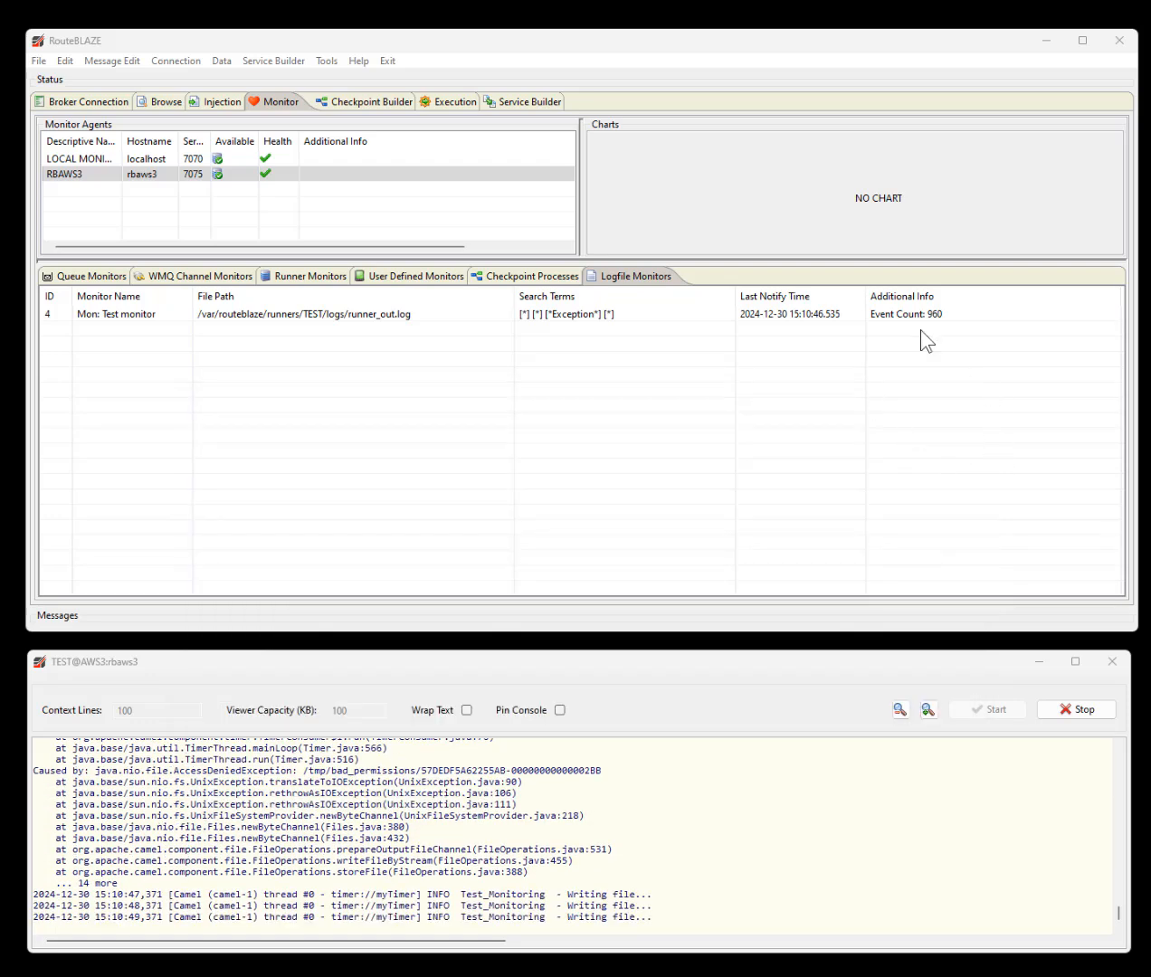